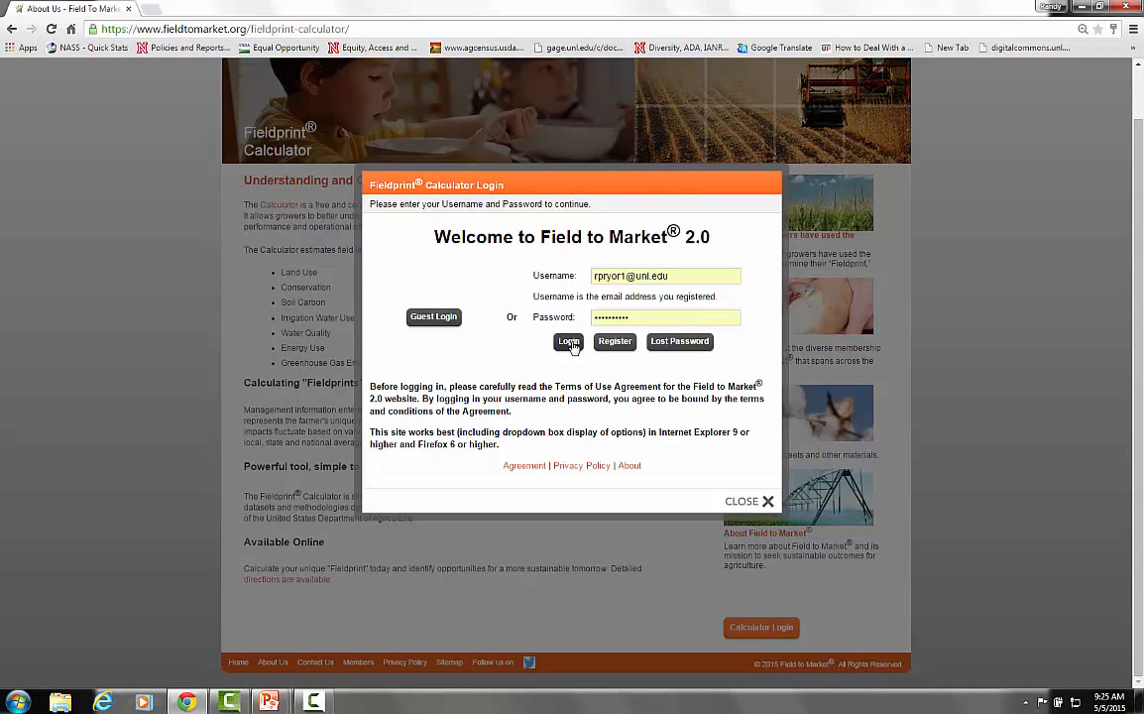
# - Log in to the calculator with the prefilled account and load the saved field for the 4-H challenge at Wilber
pyautogui.click(569, 342)
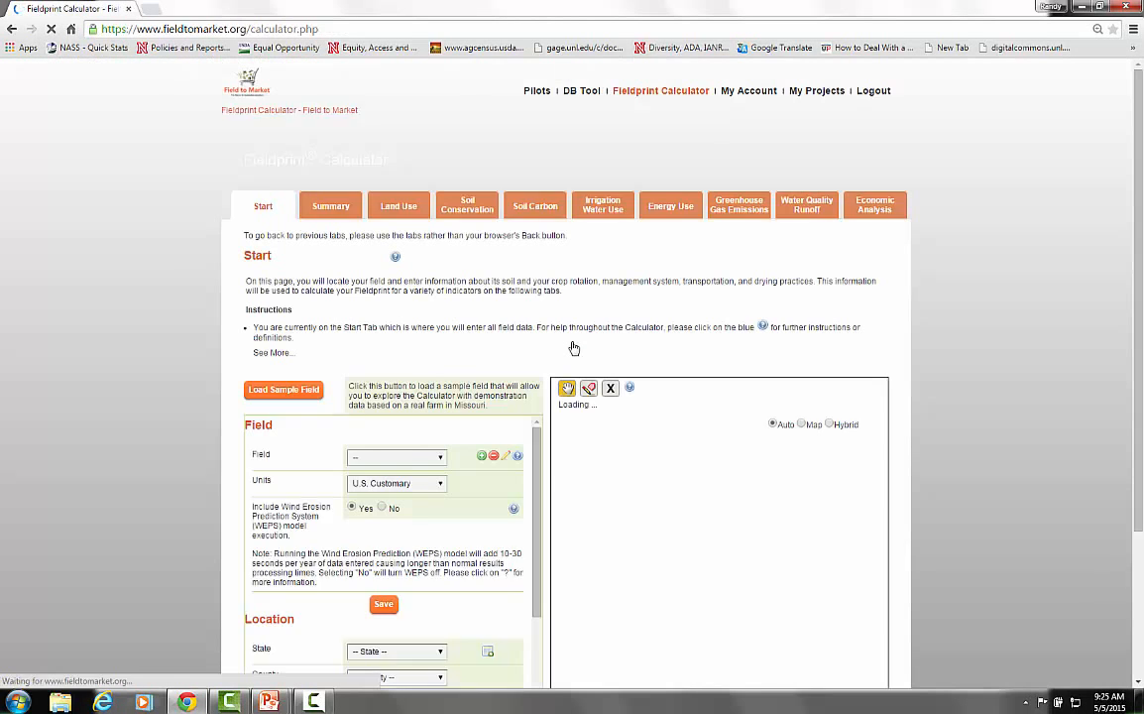
pyautogui.click(443, 458)
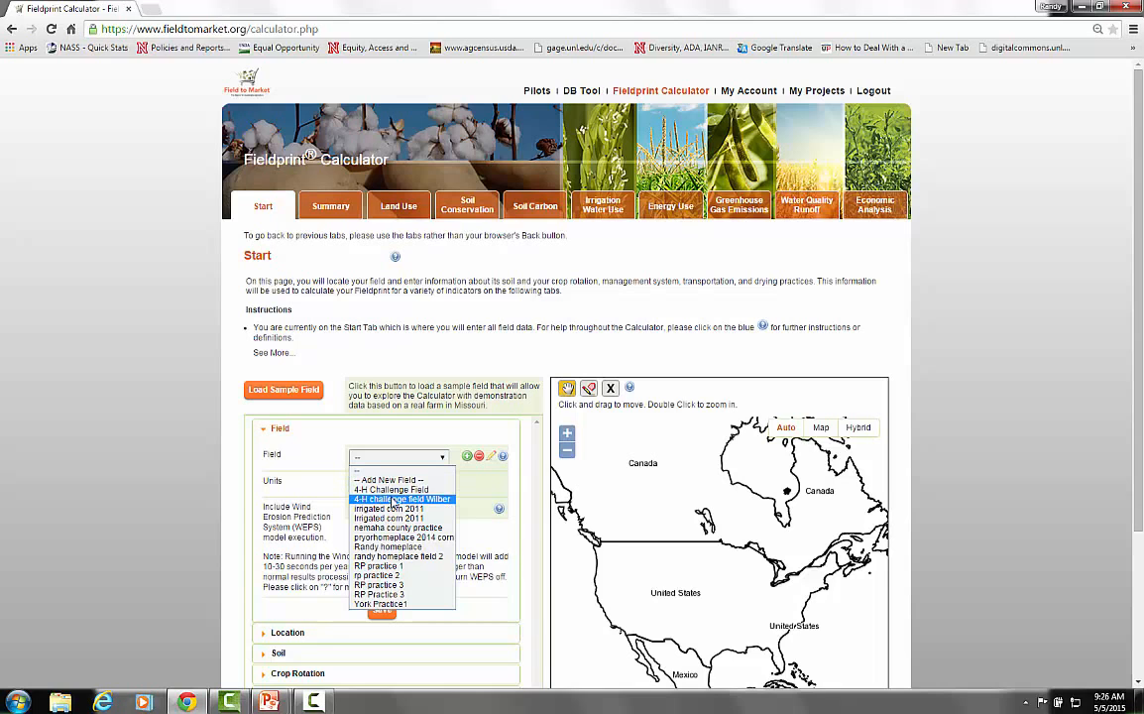
pyautogui.click(426, 502)
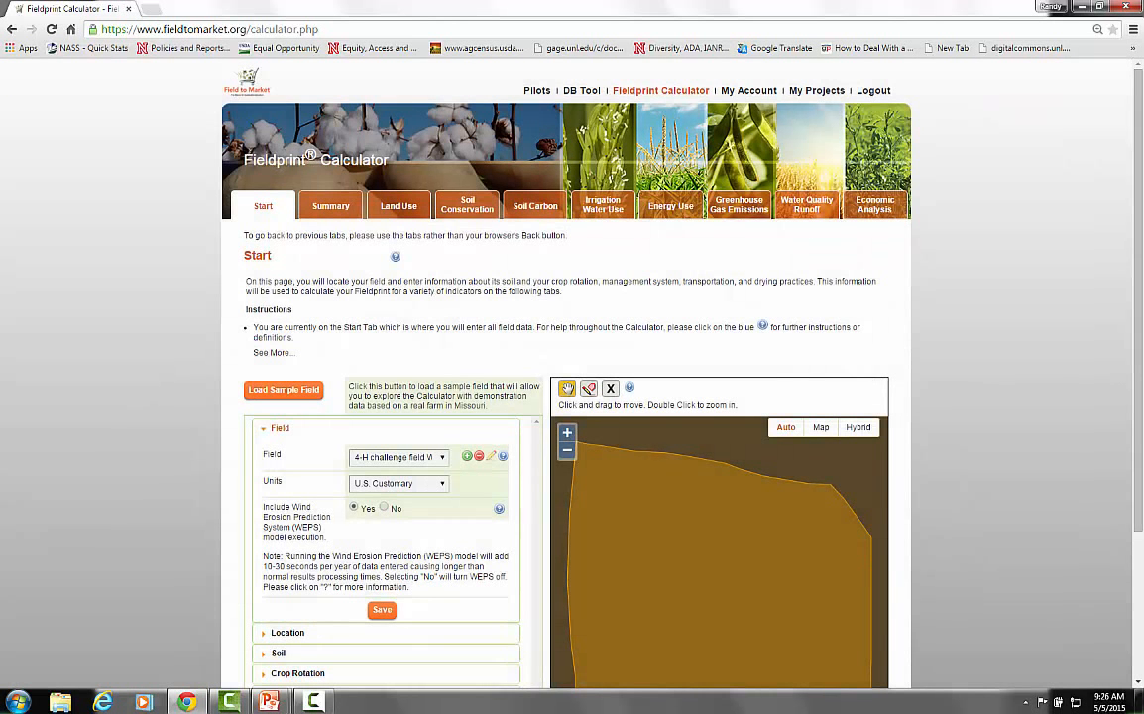
# - Save the loaded field's settings in U.S. Customary units with the WEPS wind erosion model included
pyautogui.scroll(-1, 624, 363)
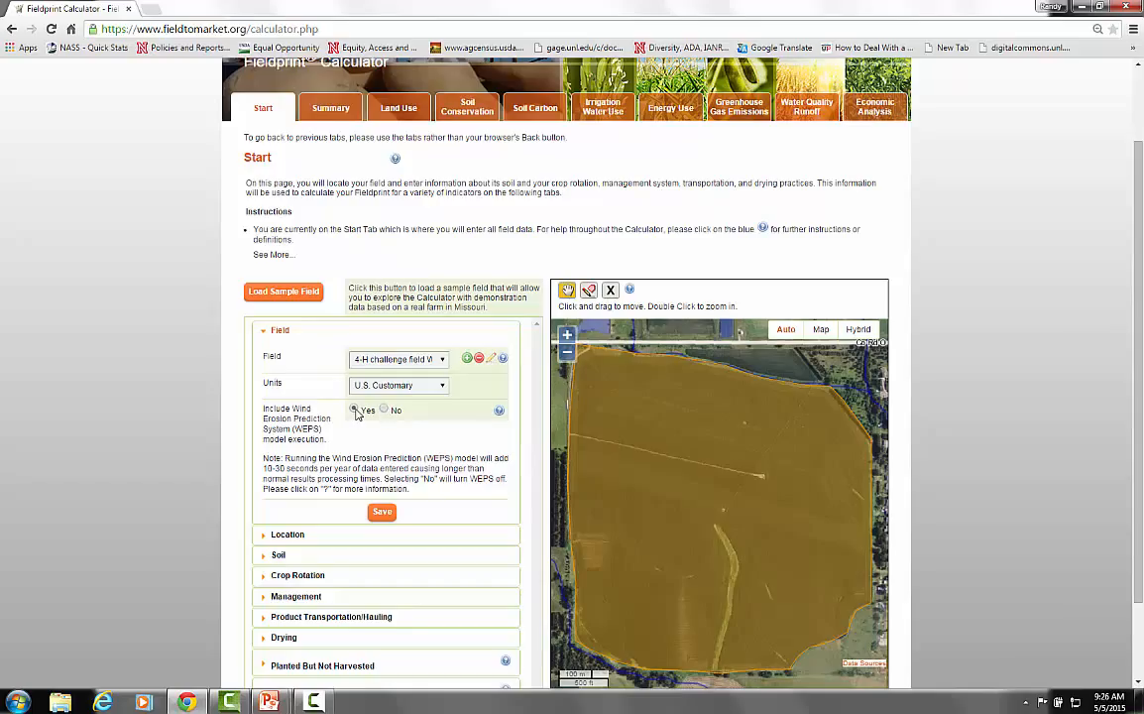
pyautogui.click(383, 514)
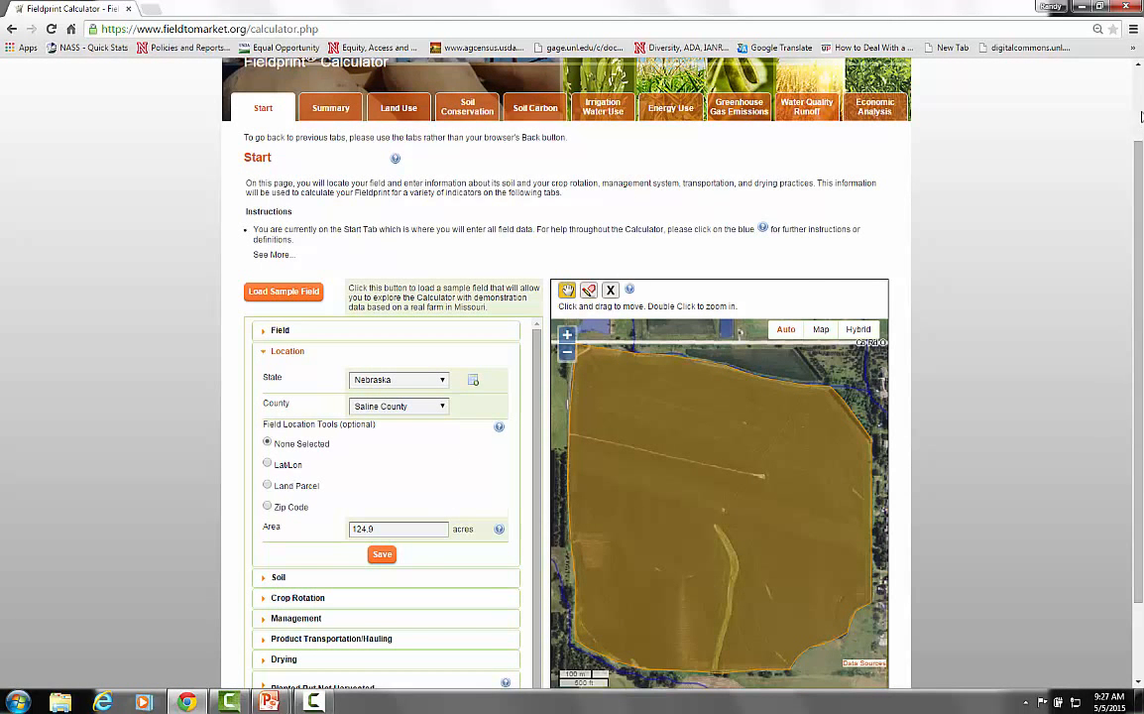
# - Open the 2014 Corn product transportation details and read the help on the distance from field to point of sale
pyautogui.scroll(2, 1140, 149)
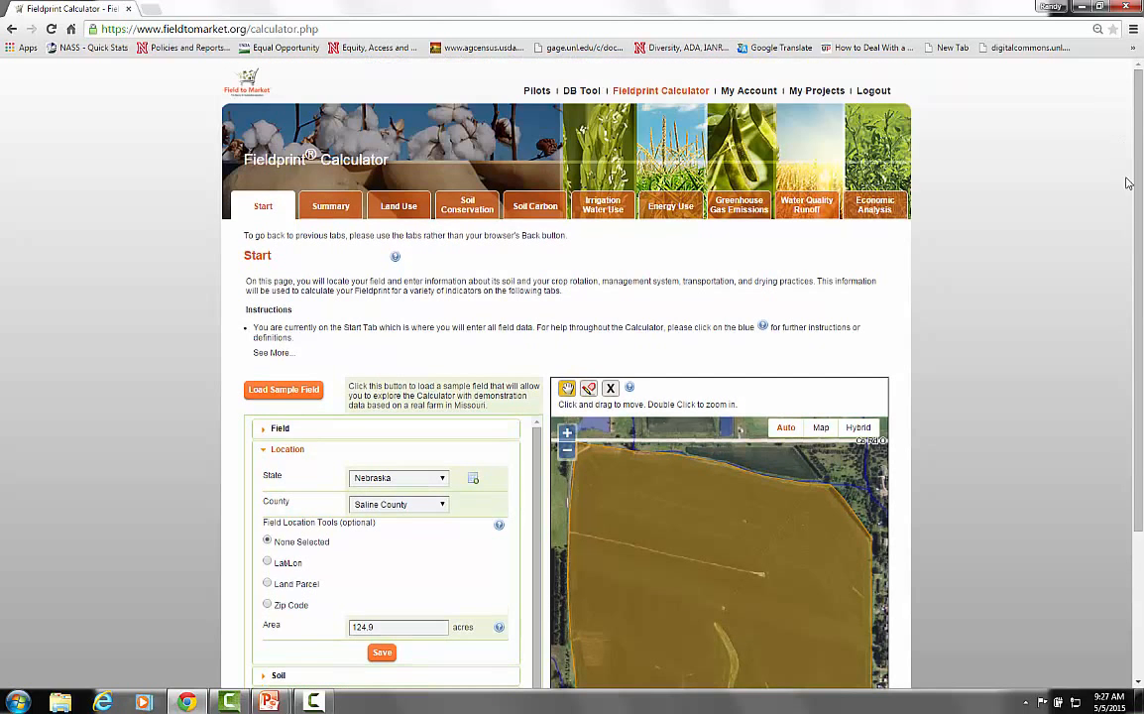
pyautogui.scroll(-2, 1141, 369)
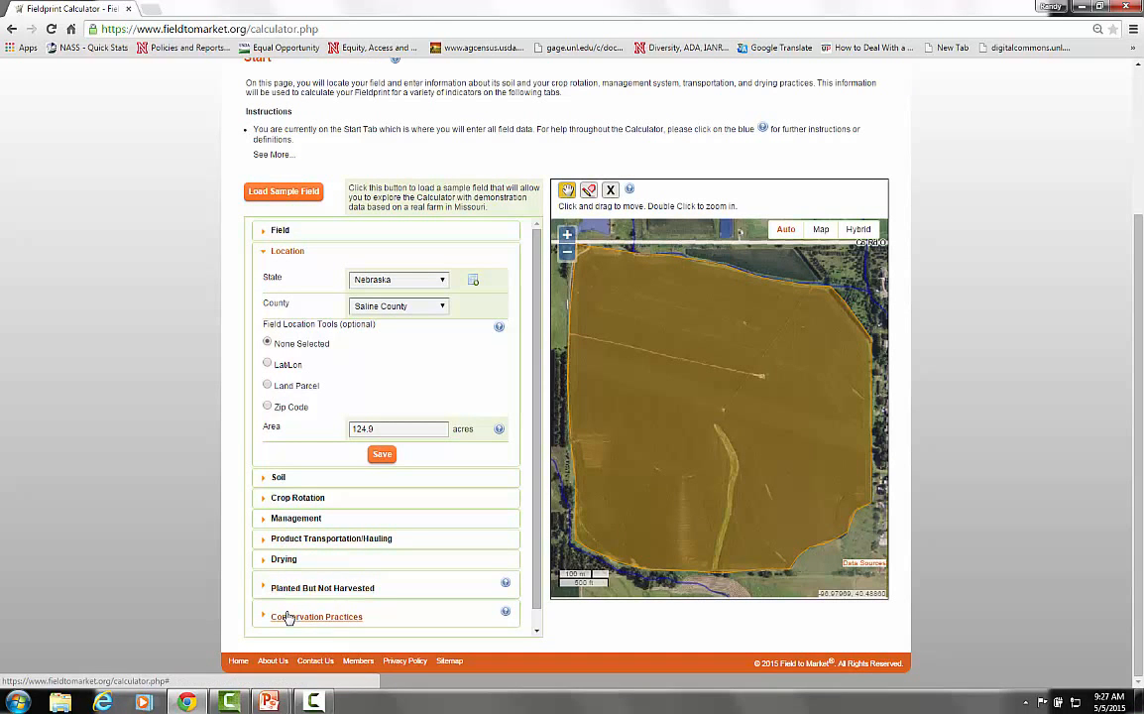
pyautogui.click(295, 539)
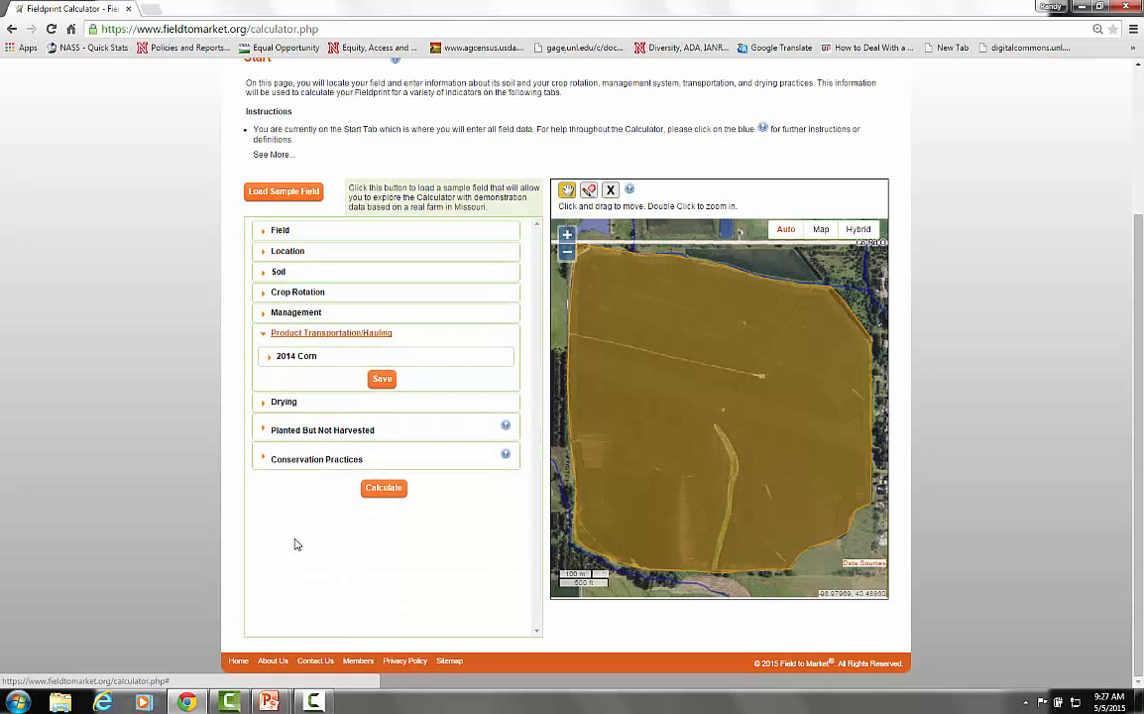
pyautogui.click(286, 362)
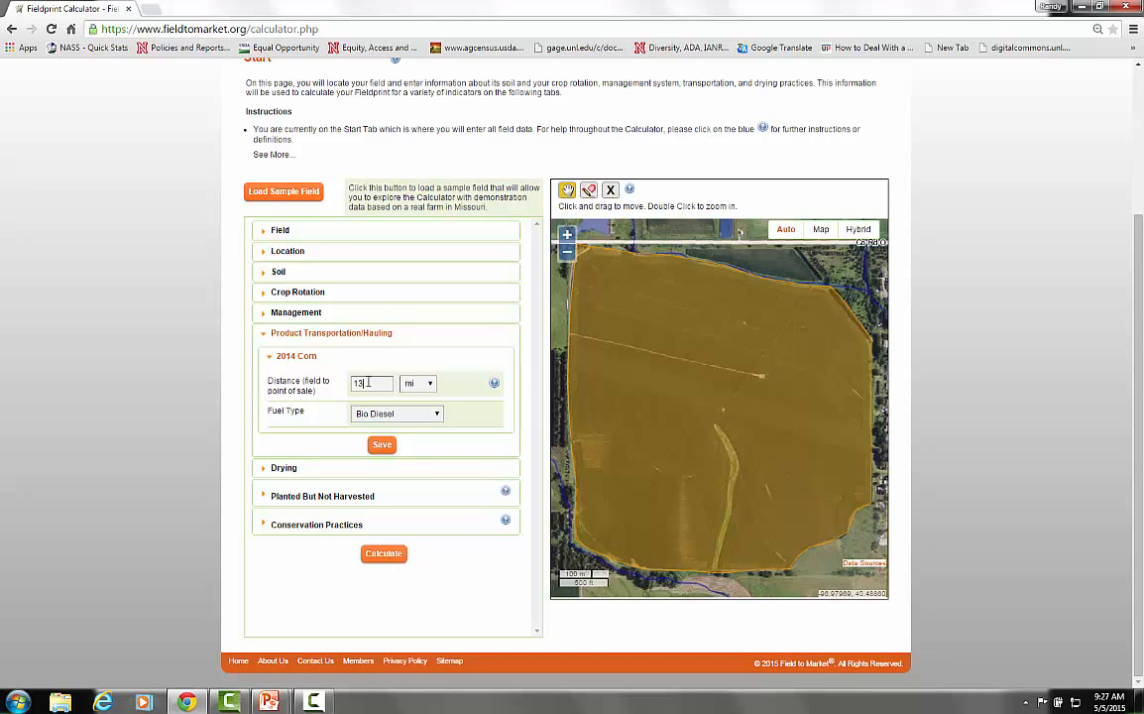
pyautogui.click(495, 385)
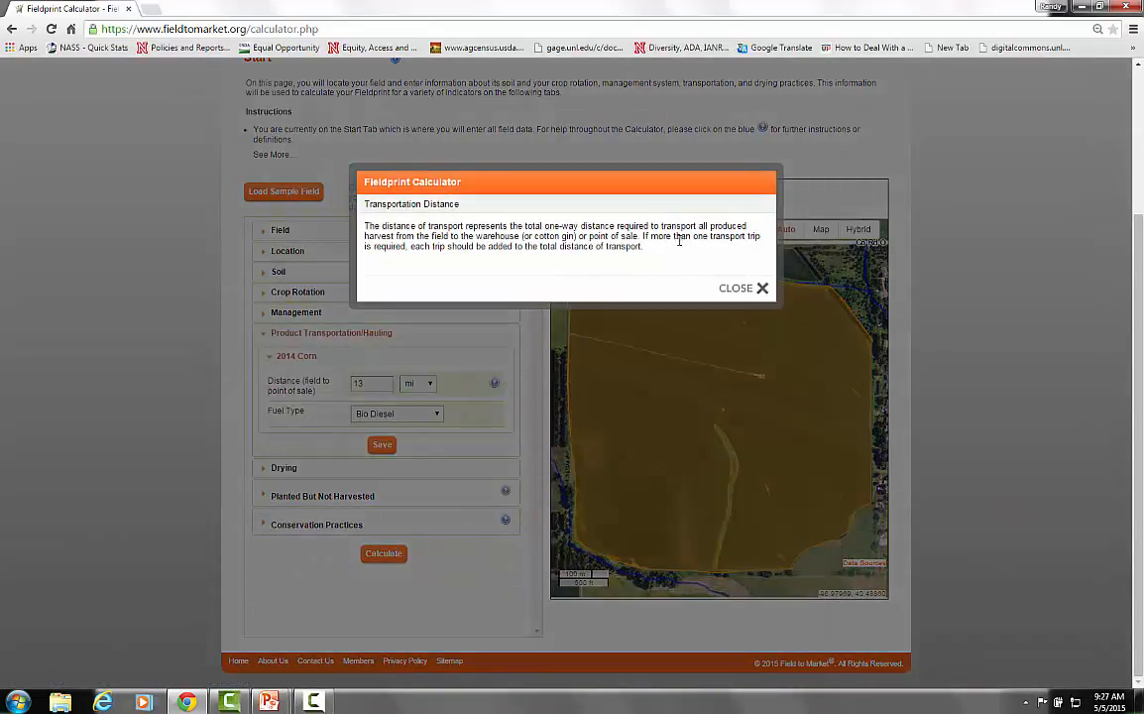
pyautogui.click(741, 287)
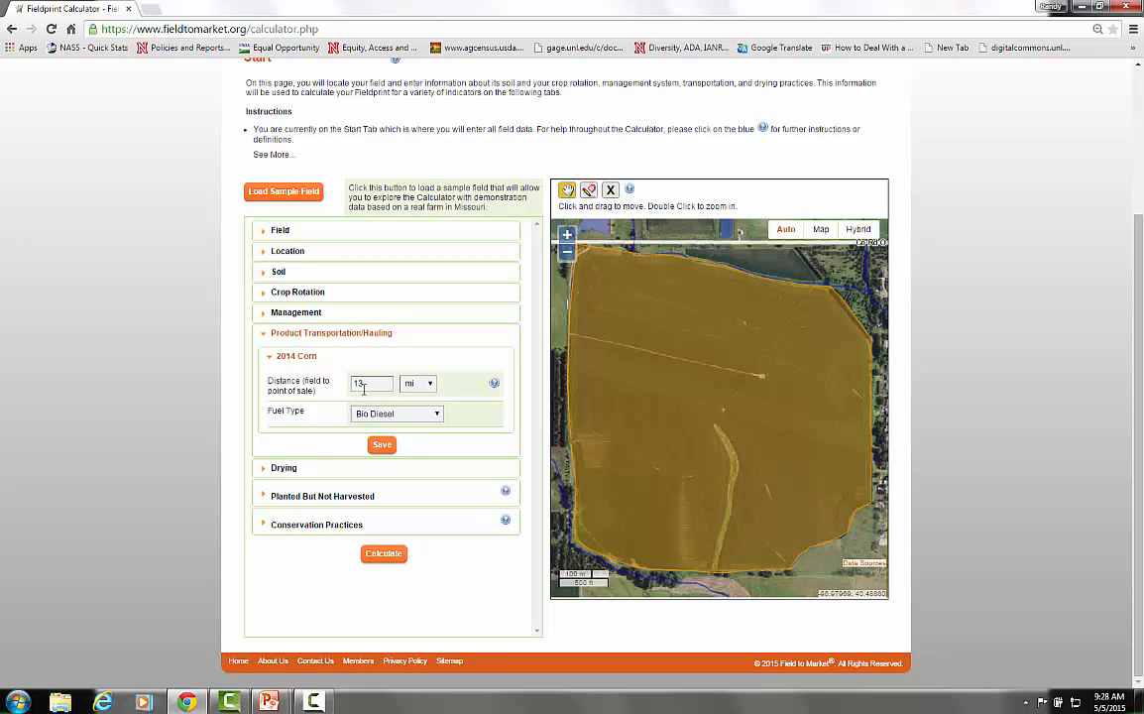
# - Set the 2014 Corn hauling fuel type to Bio Diesel and save the transportation details
pyautogui.click(438, 415)
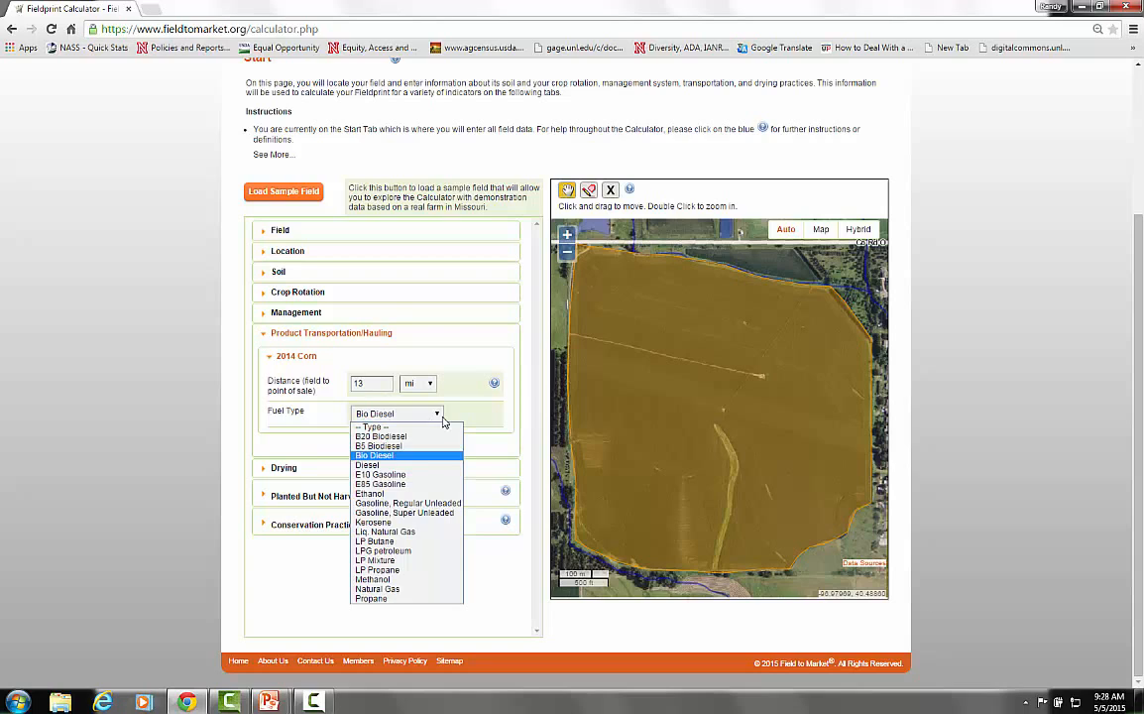
pyautogui.click(414, 466)
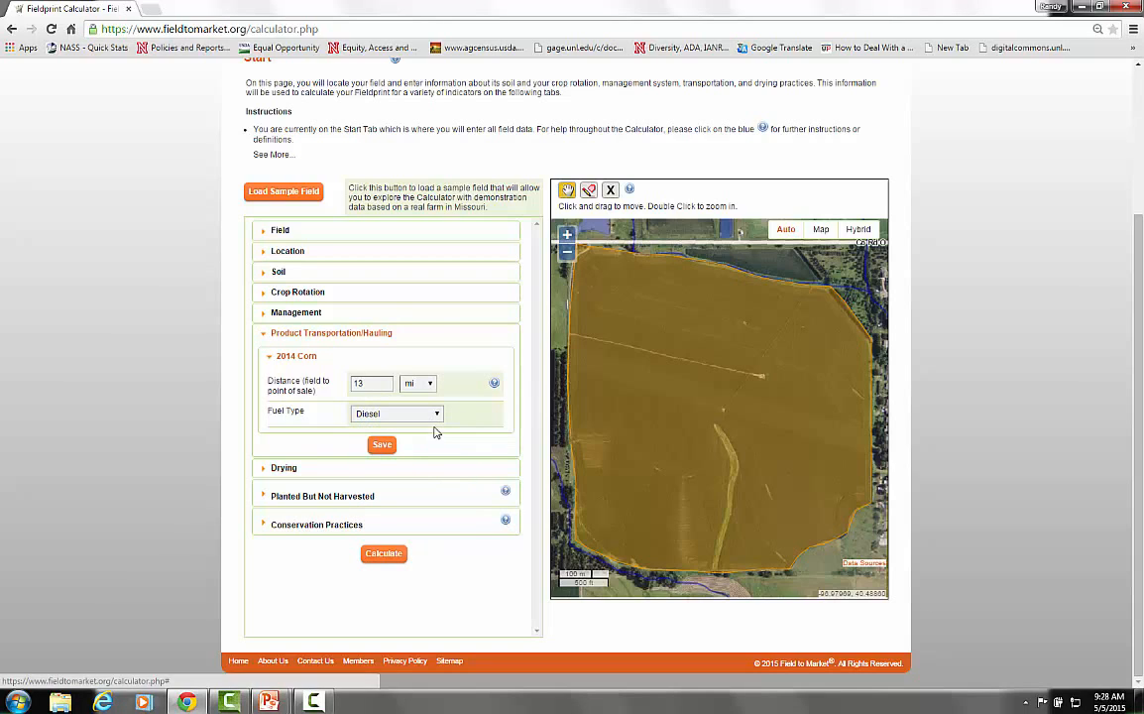
pyautogui.click(438, 414)
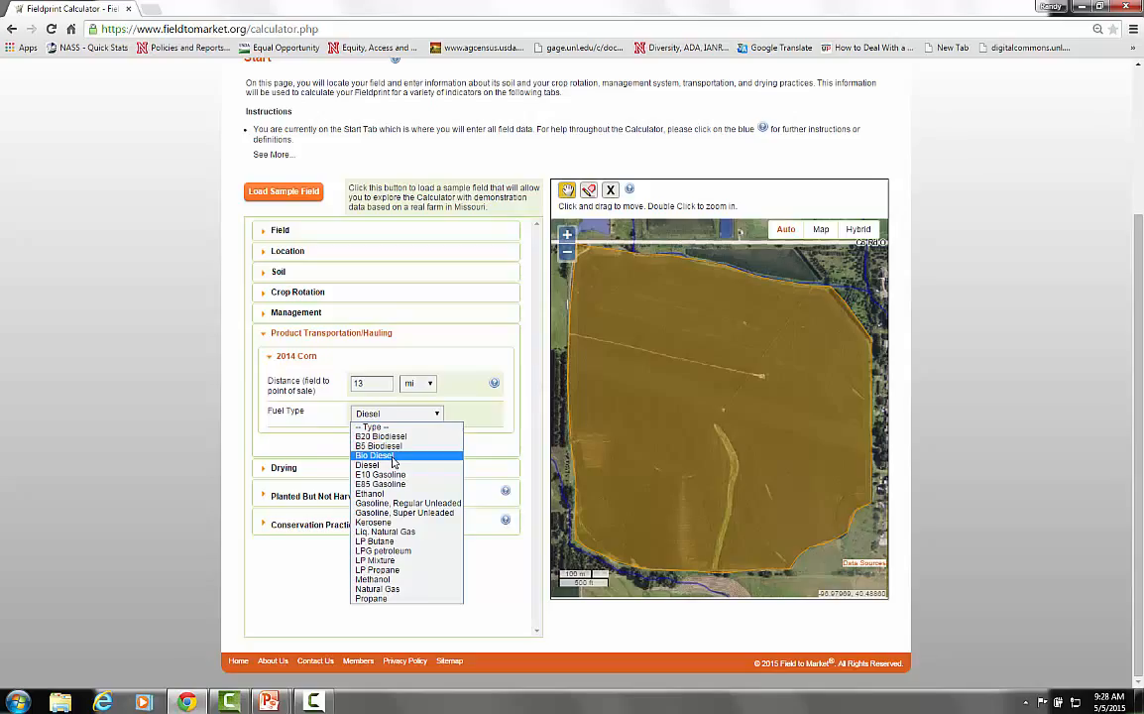
pyautogui.click(394, 458)
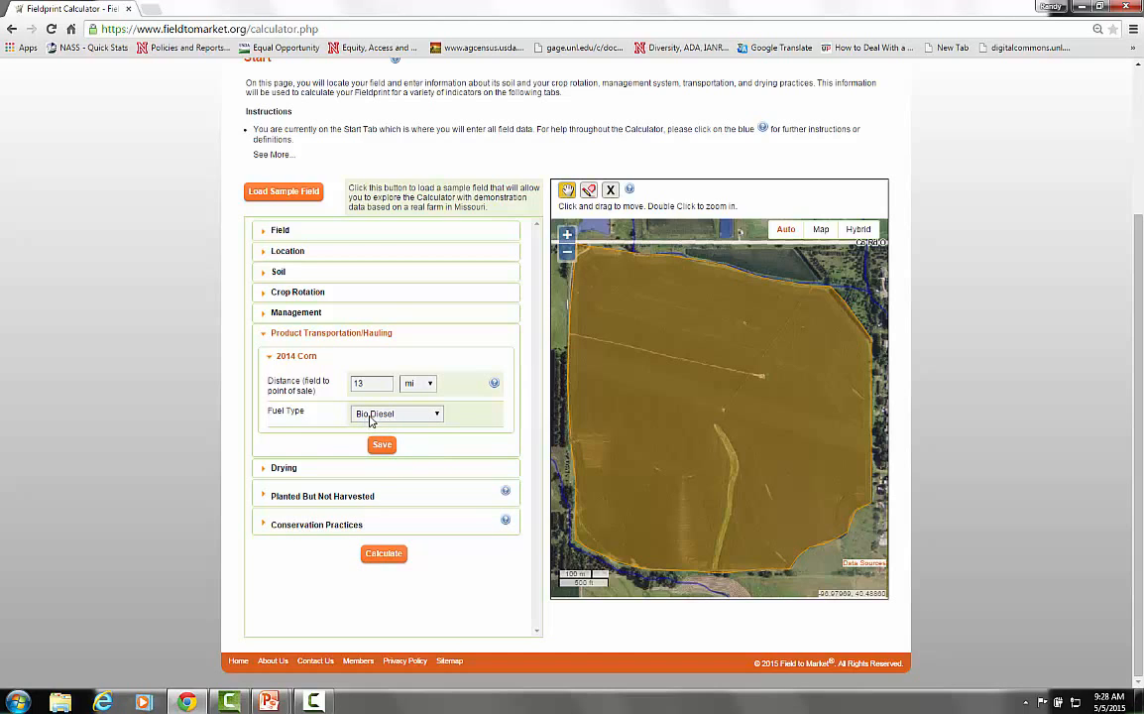
pyautogui.click(382, 448)
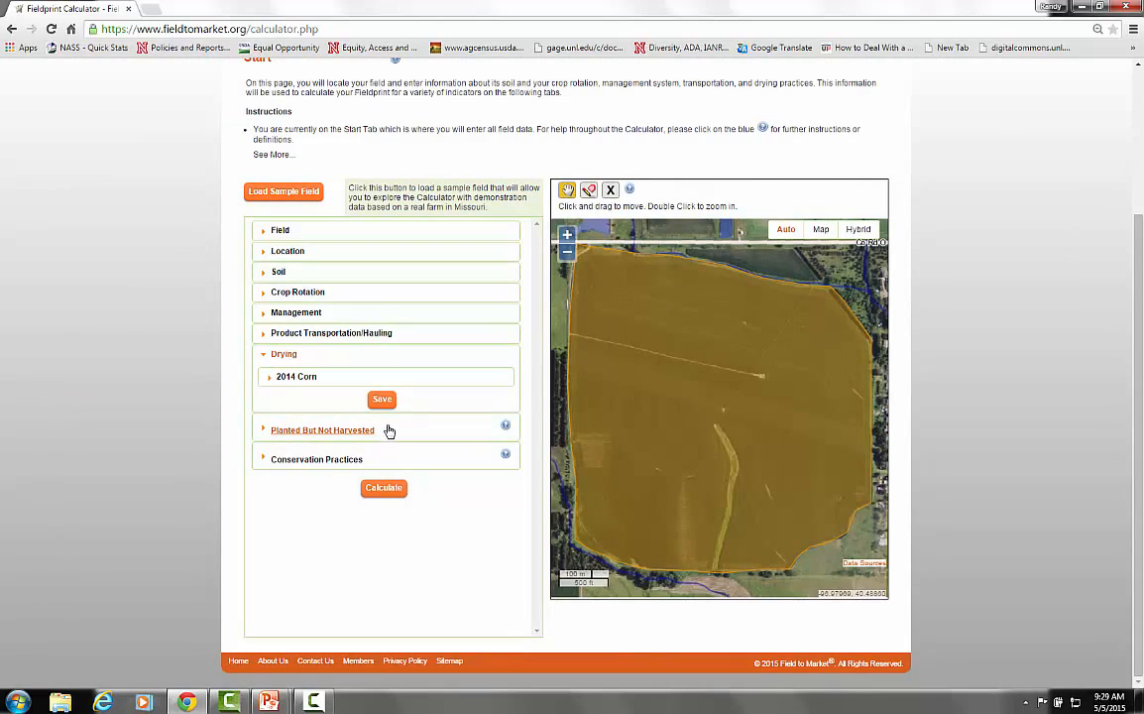
# - Set the 2014 Corn drying system to the in-bin natural air option, with 0.5% points of moisture removed by drying
pyautogui.click(294, 381)
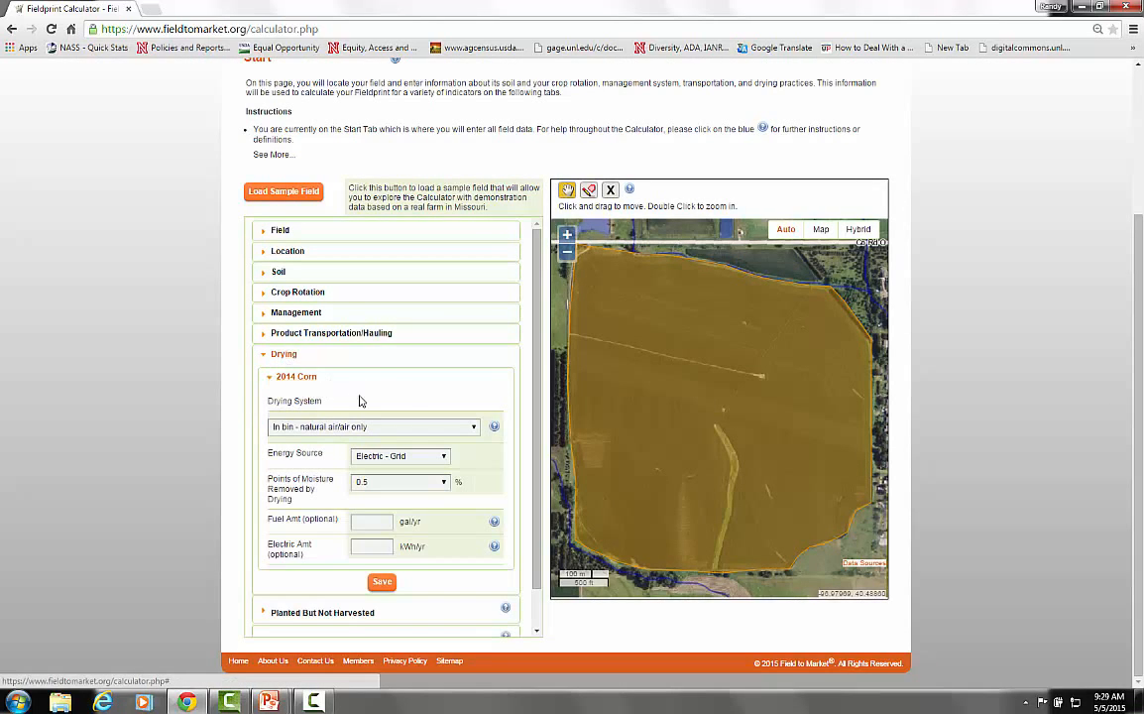
pyautogui.click(477, 430)
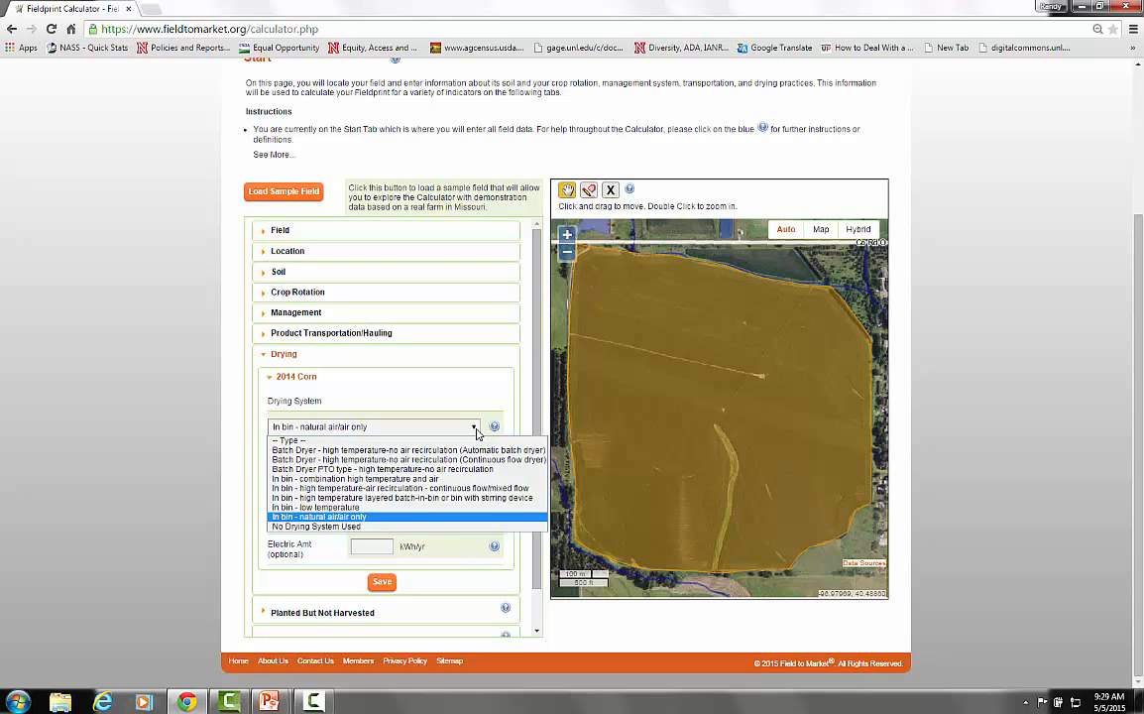
pyautogui.click(387, 526)
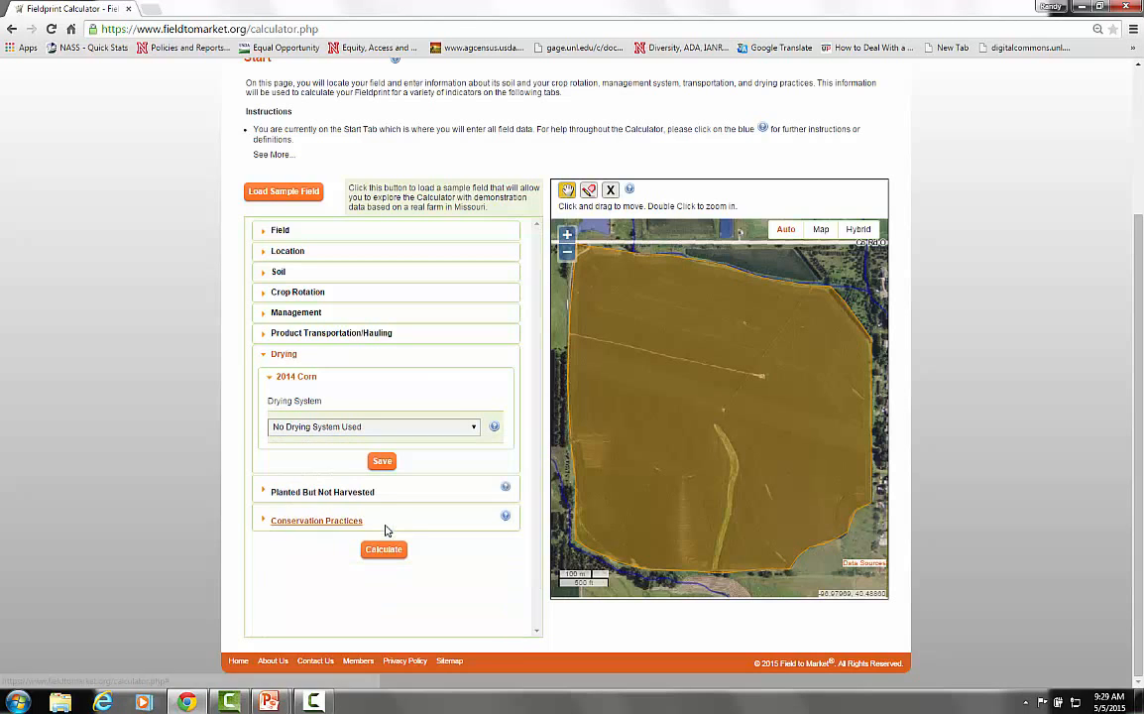
pyautogui.click(474, 428)
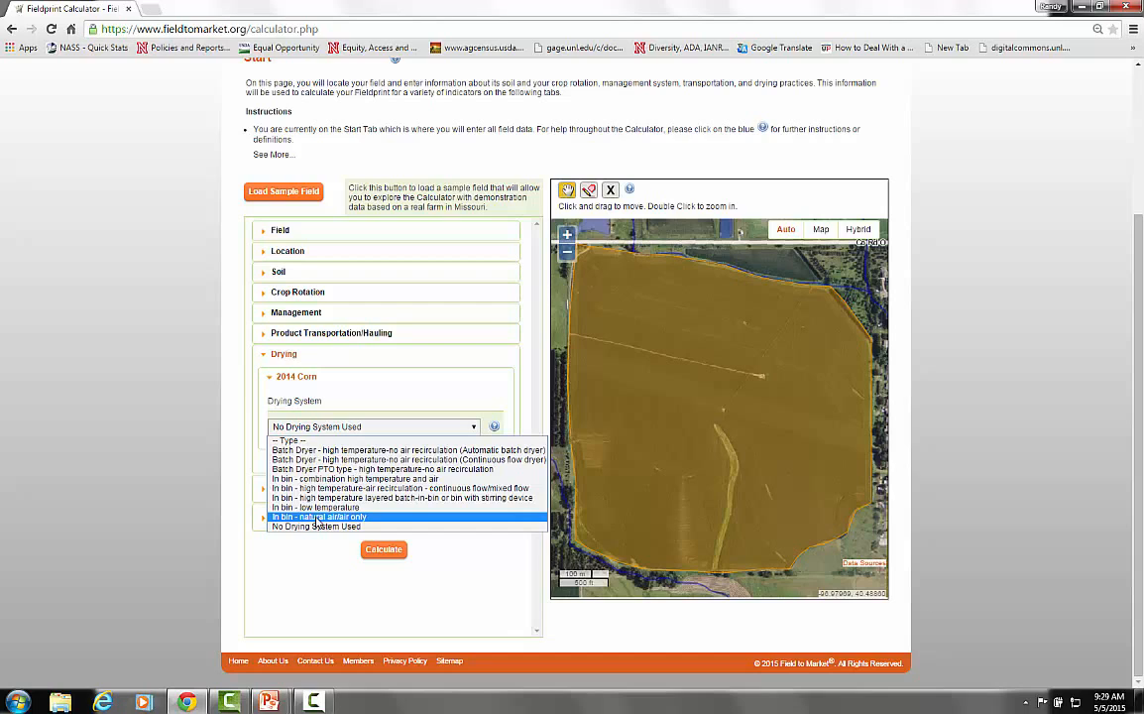
pyautogui.click(317, 517)
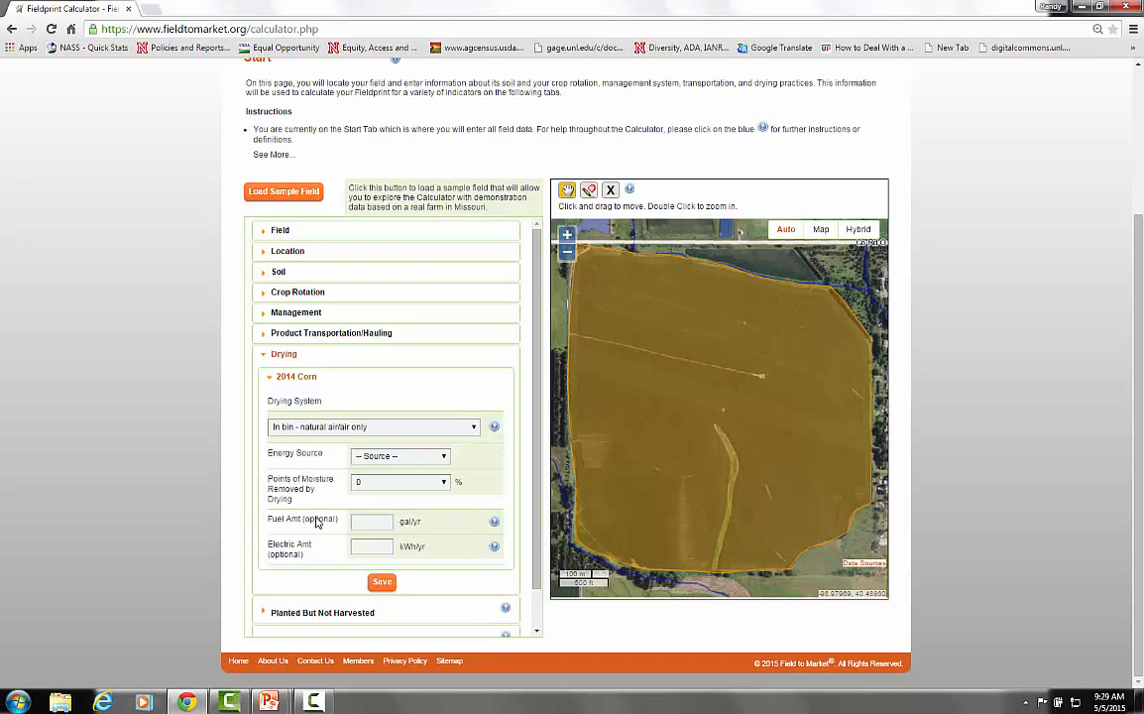
pyautogui.click(442, 485)
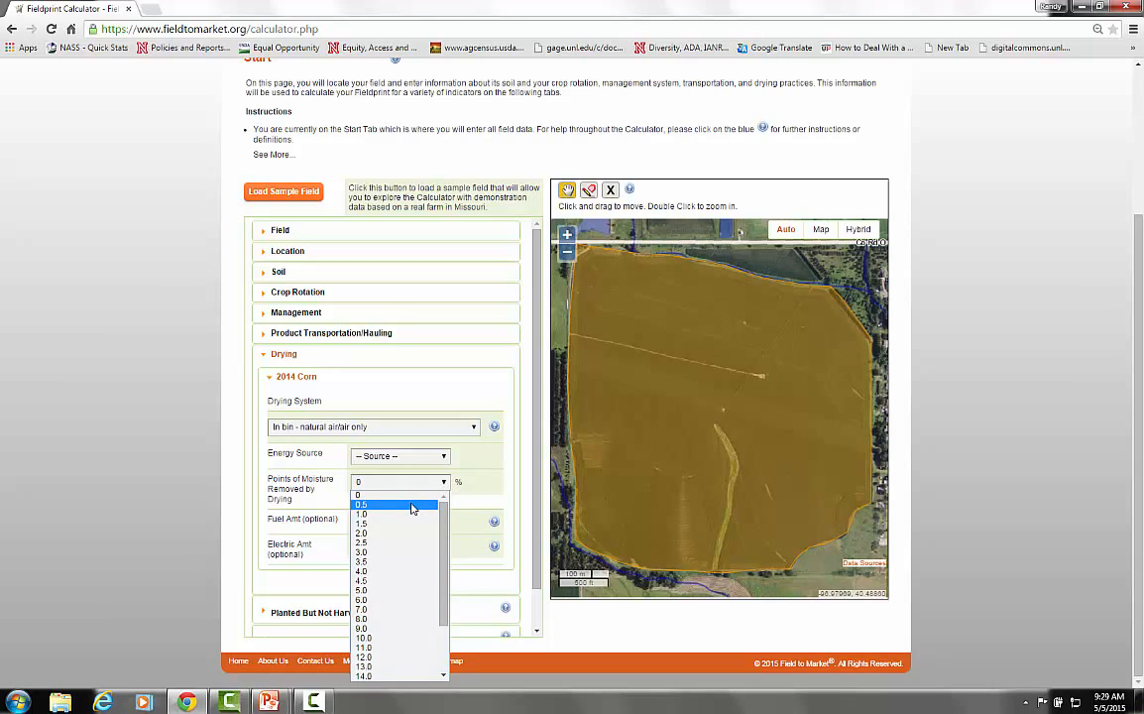
pyautogui.click(413, 506)
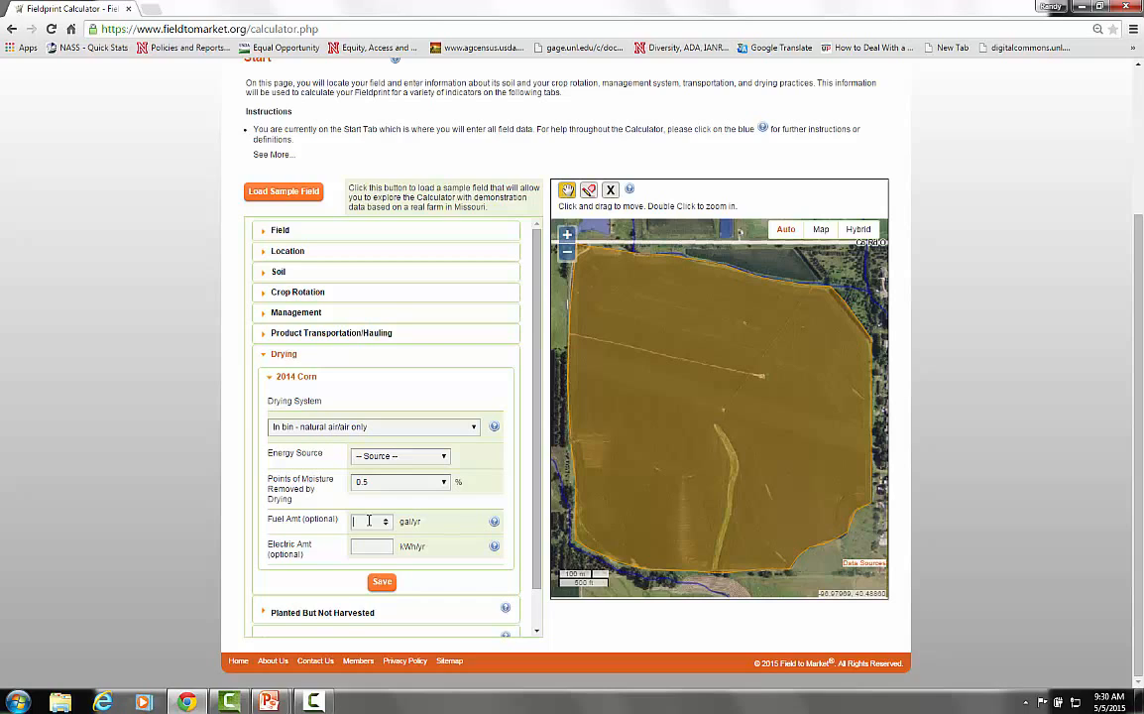
# - Set the 2014 Corn drying energy source to Electric - Grid, leave the optional amounts blank, and save the drying details
pyautogui.click(372, 518)
pyautogui.click(383, 583)
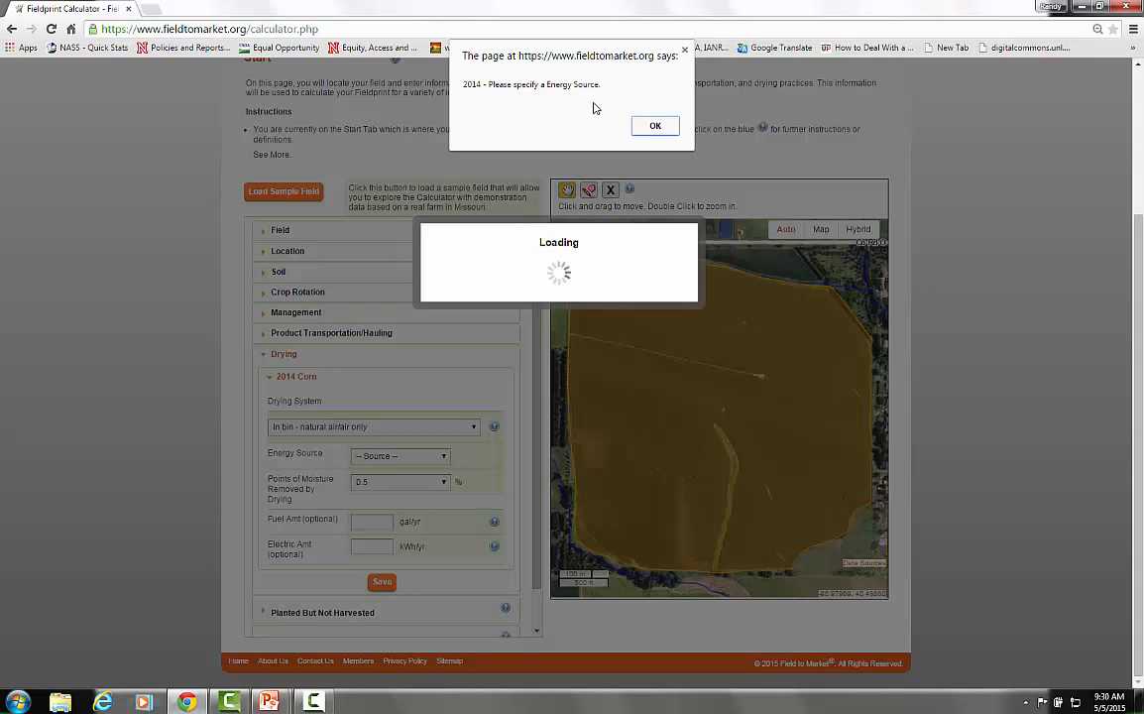
pyautogui.click(654, 126)
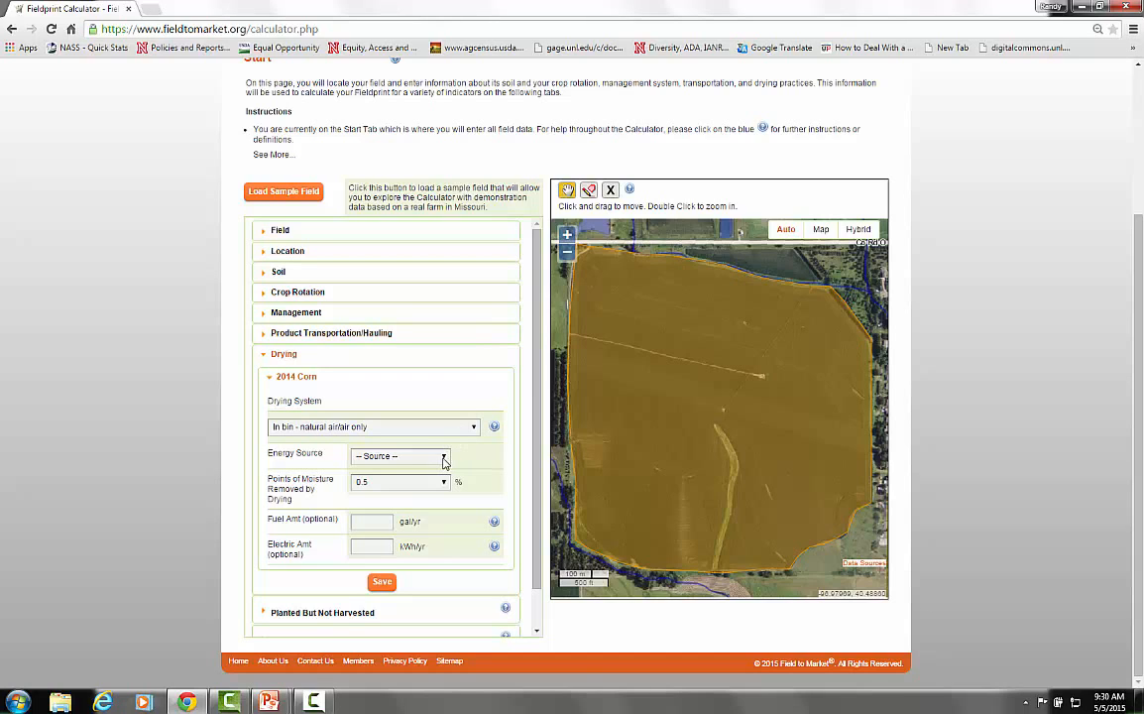
pyautogui.click(444, 458)
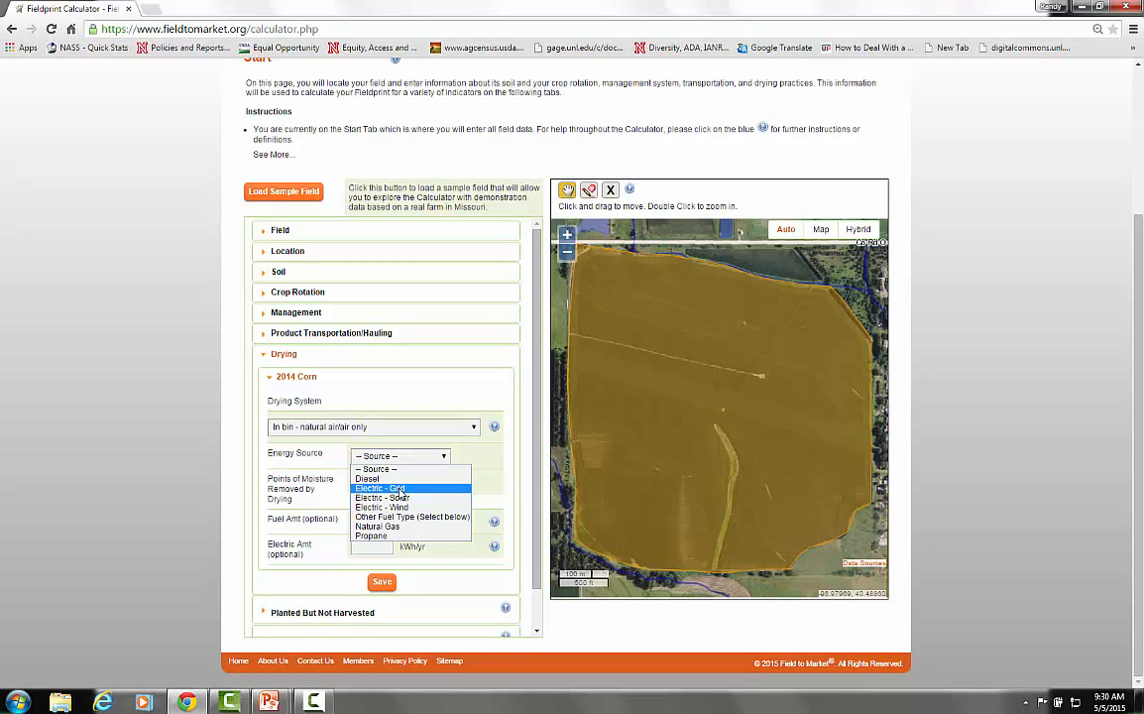
pyautogui.click(399, 489)
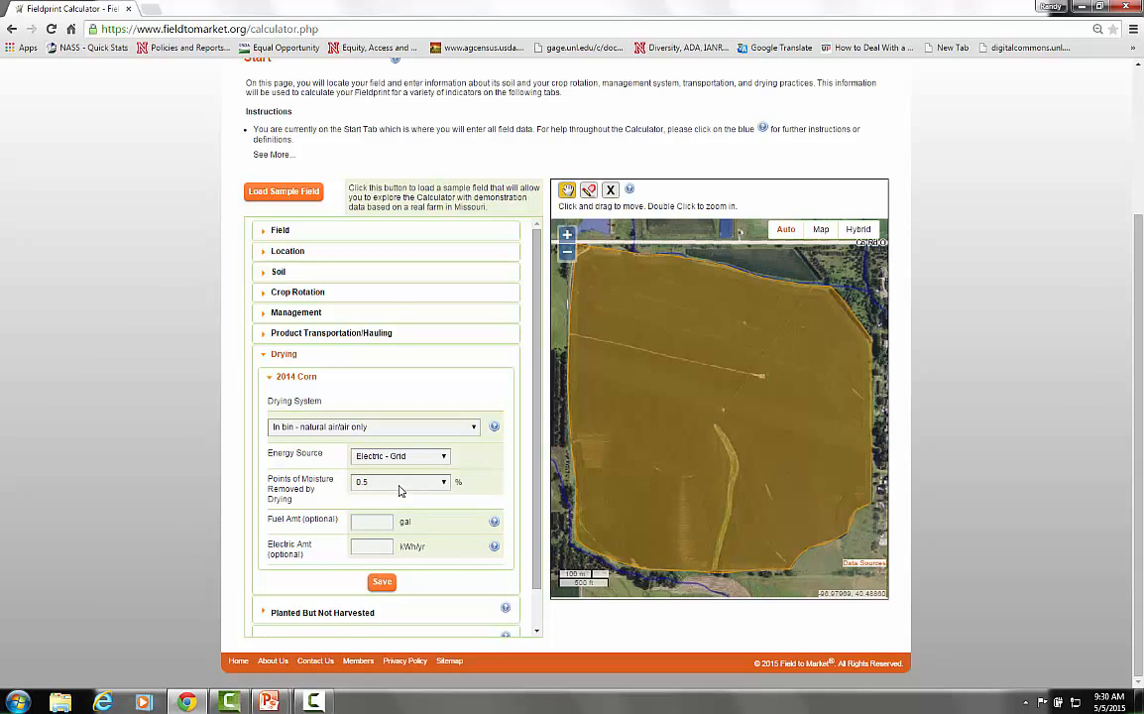
pyautogui.click(382, 583)
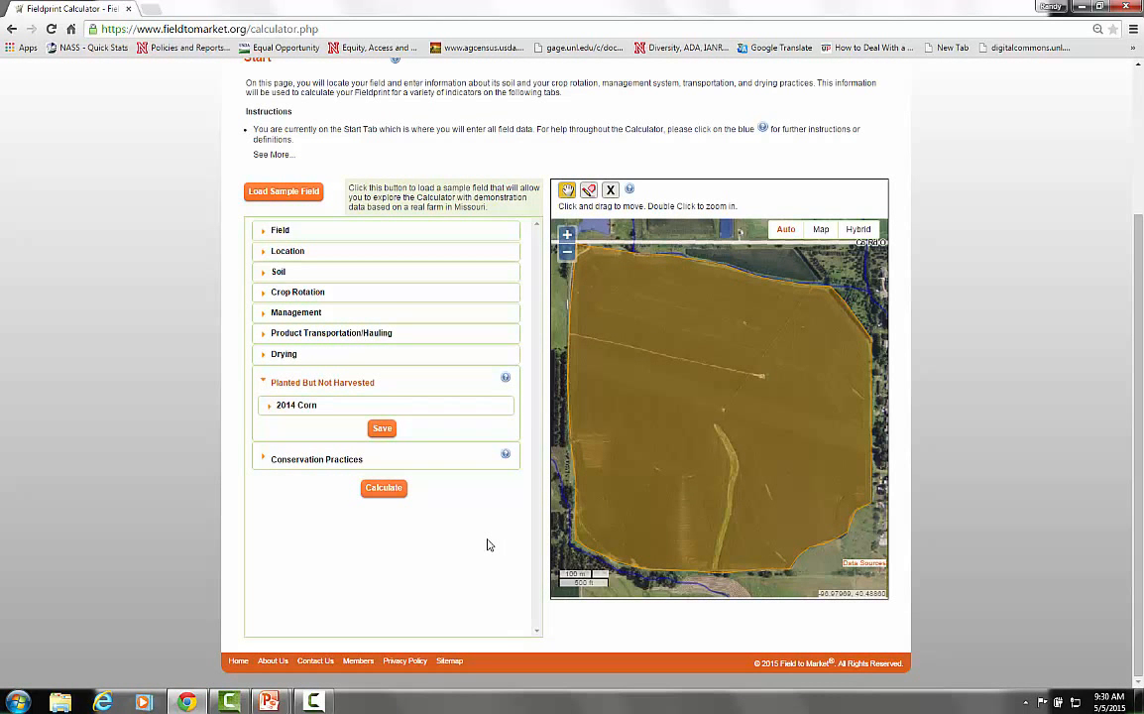
# - Check the reason options for 2014 Corn planted but not harvested, and save the entry with no reason selected
pyautogui.click(298, 407)
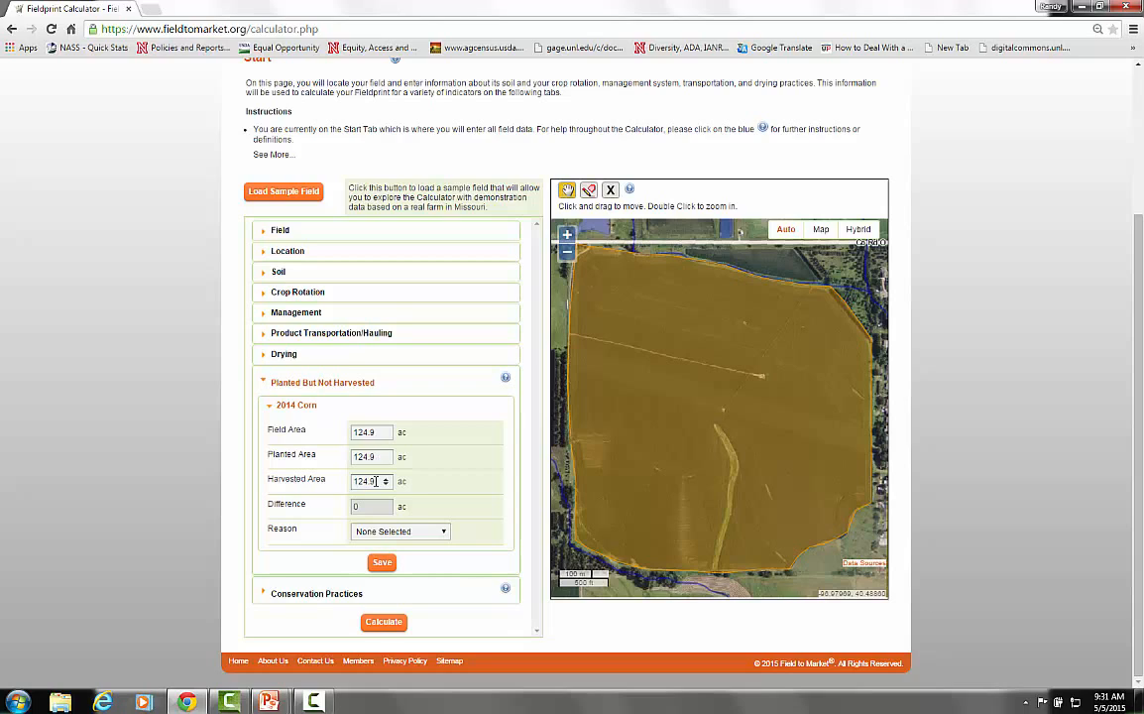
pyautogui.click(445, 533)
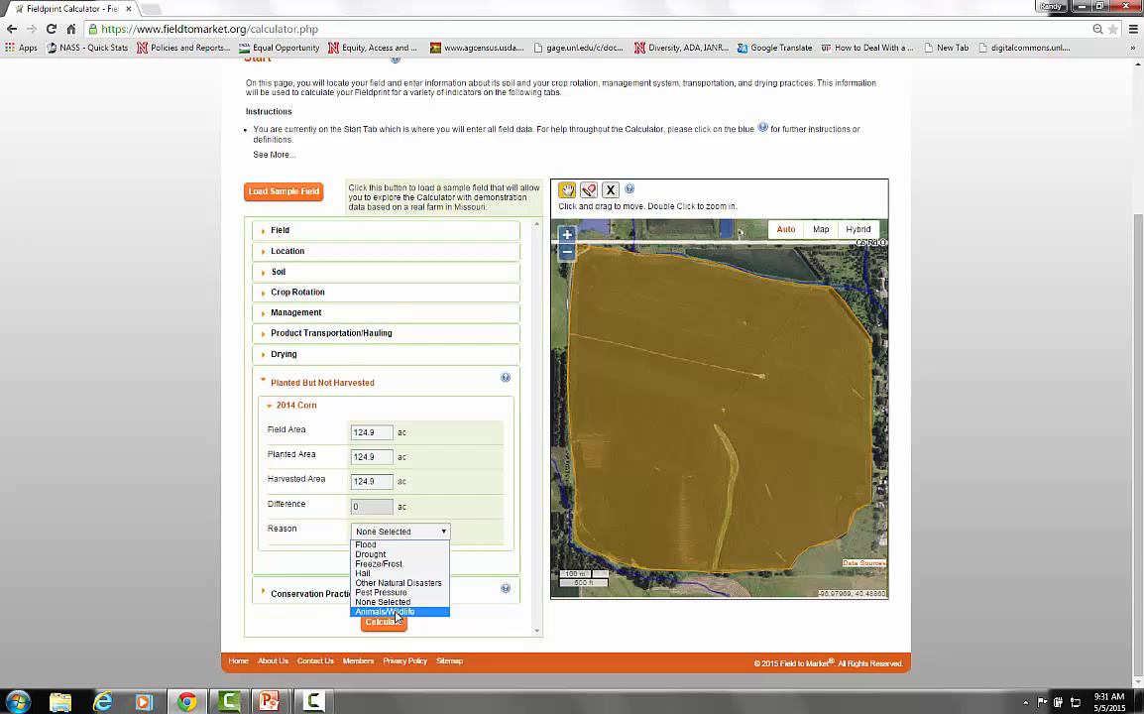
pyautogui.click(493, 524)
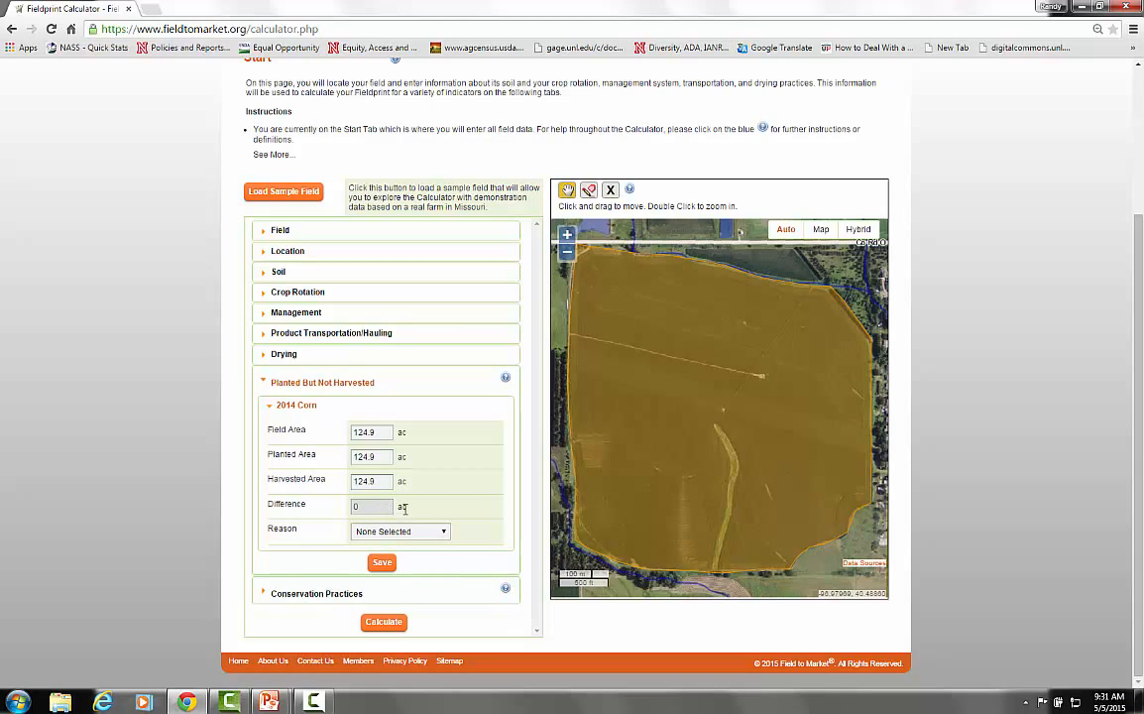
pyautogui.click(381, 563)
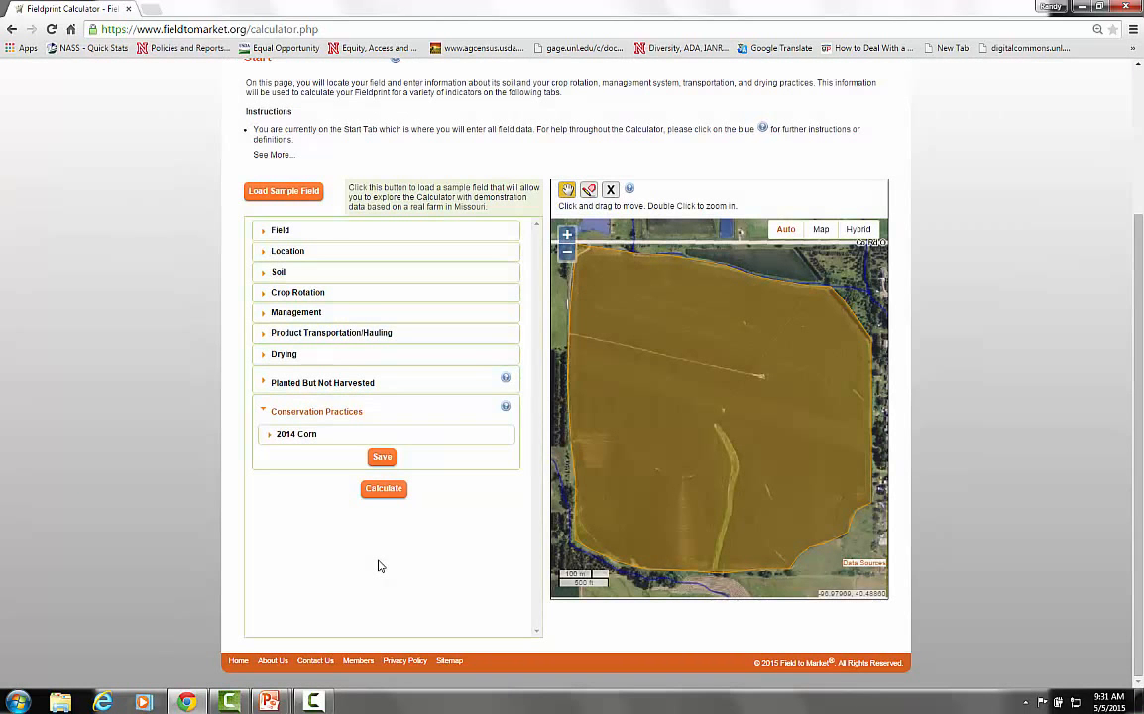
# - Add Grass waterway to the saved 2014 Corn conservation practices and calculate the field's Fieldprint
pyautogui.click(294, 435)
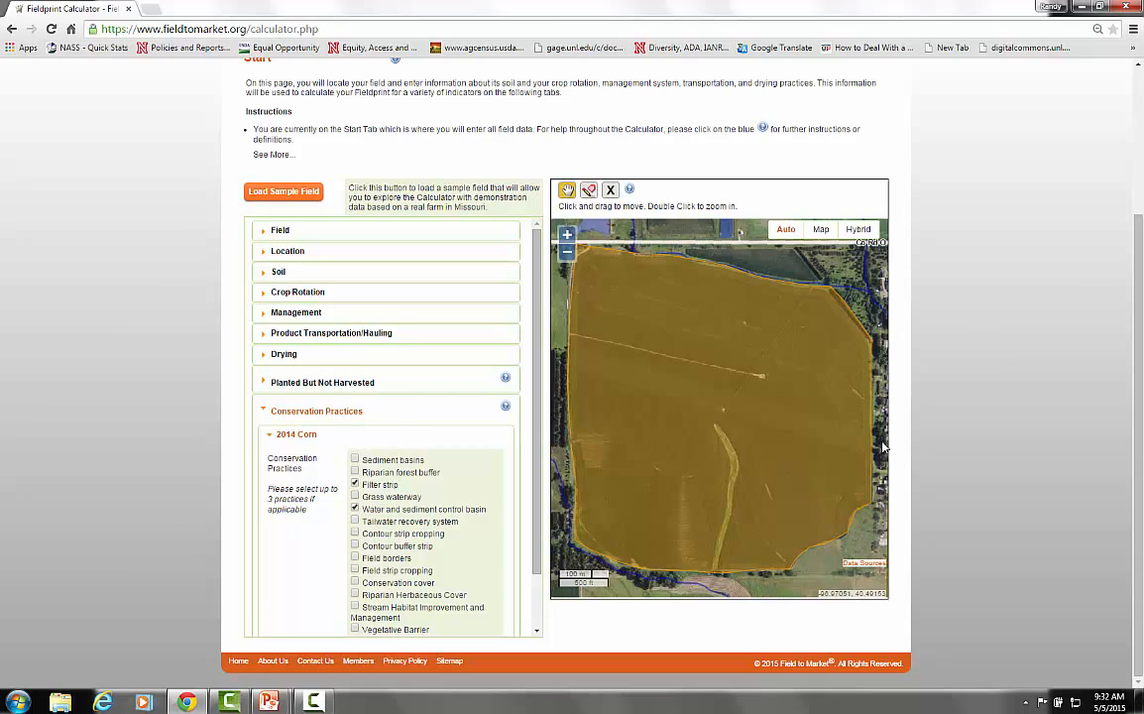
pyautogui.click(355, 497)
pyautogui.moveTo(536, 462); pyautogui.dragTo(533, 548)
pyautogui.click(383, 596)
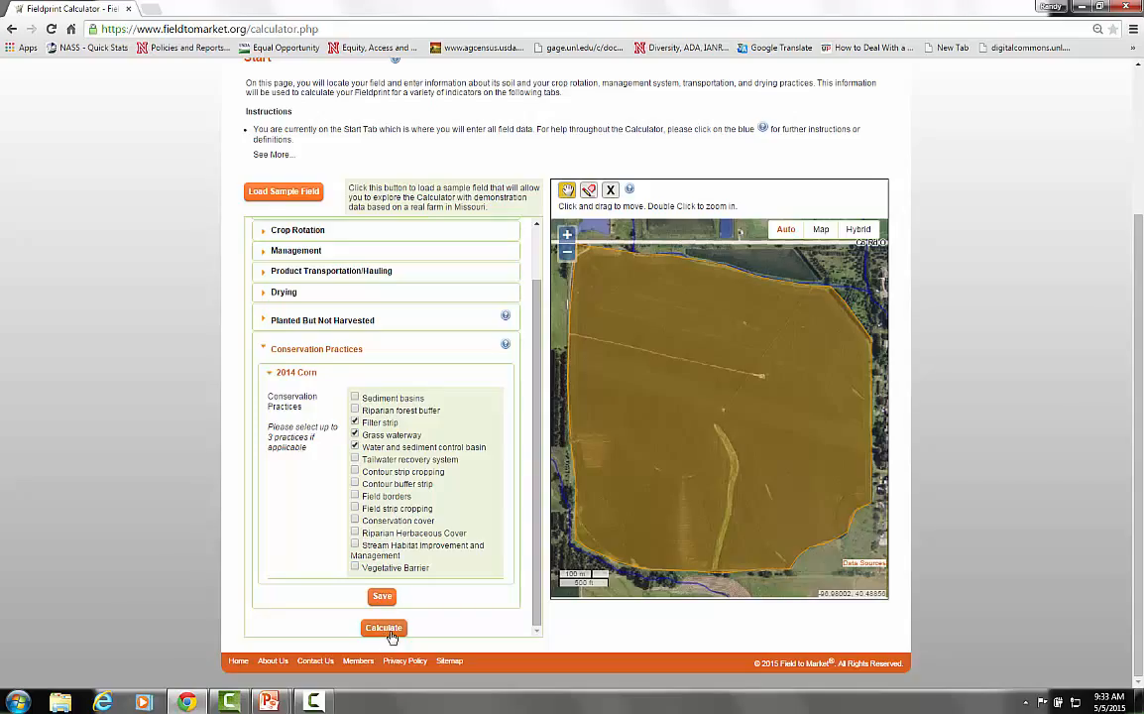
pyautogui.click(385, 628)
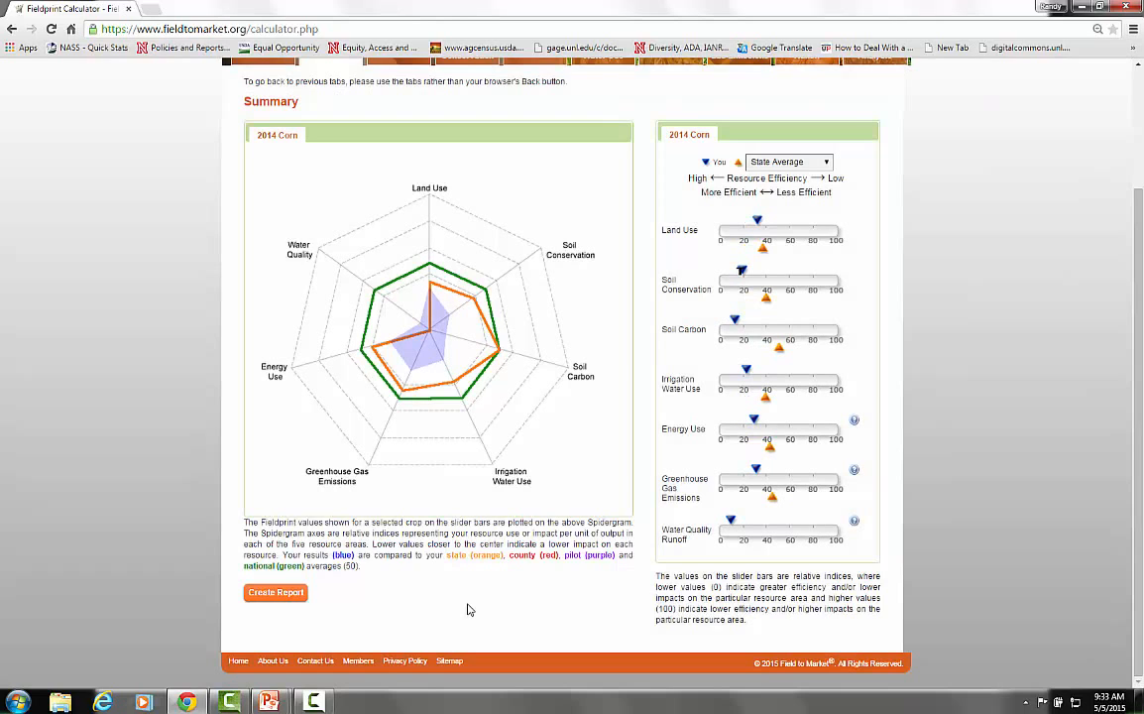
# - Check the comparison options for the 2014 Corn slider bars, keep State Average, and examine the Land Use slider
pyautogui.click(827, 163)
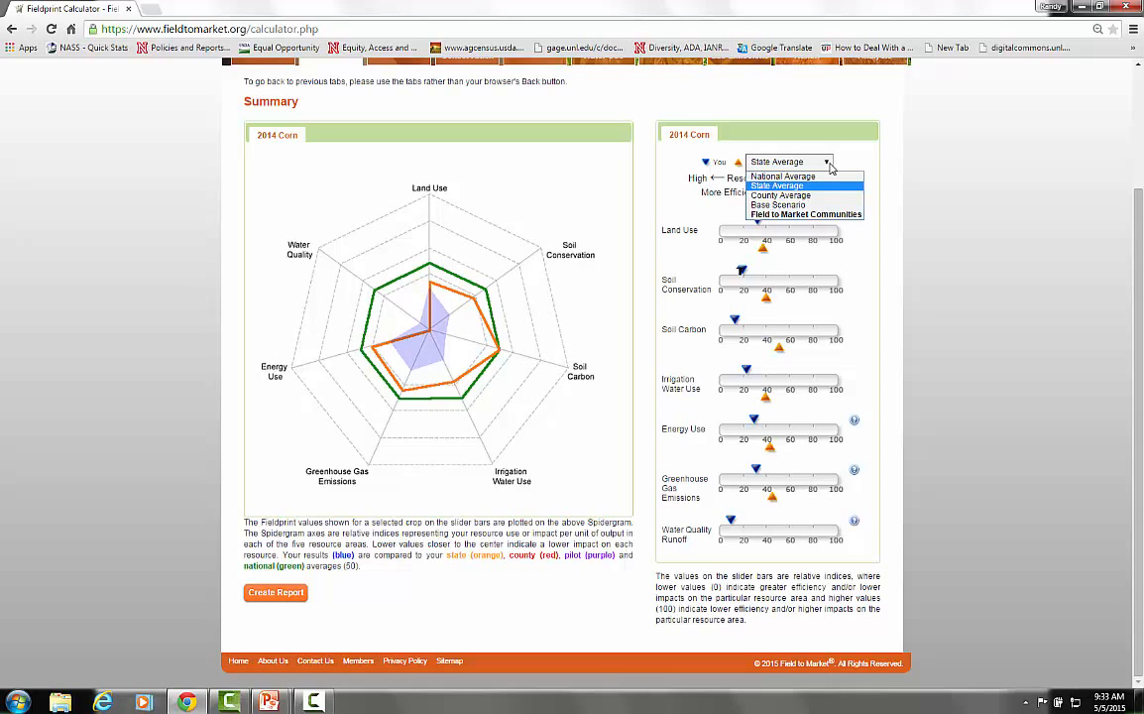
pyautogui.click(779, 186)
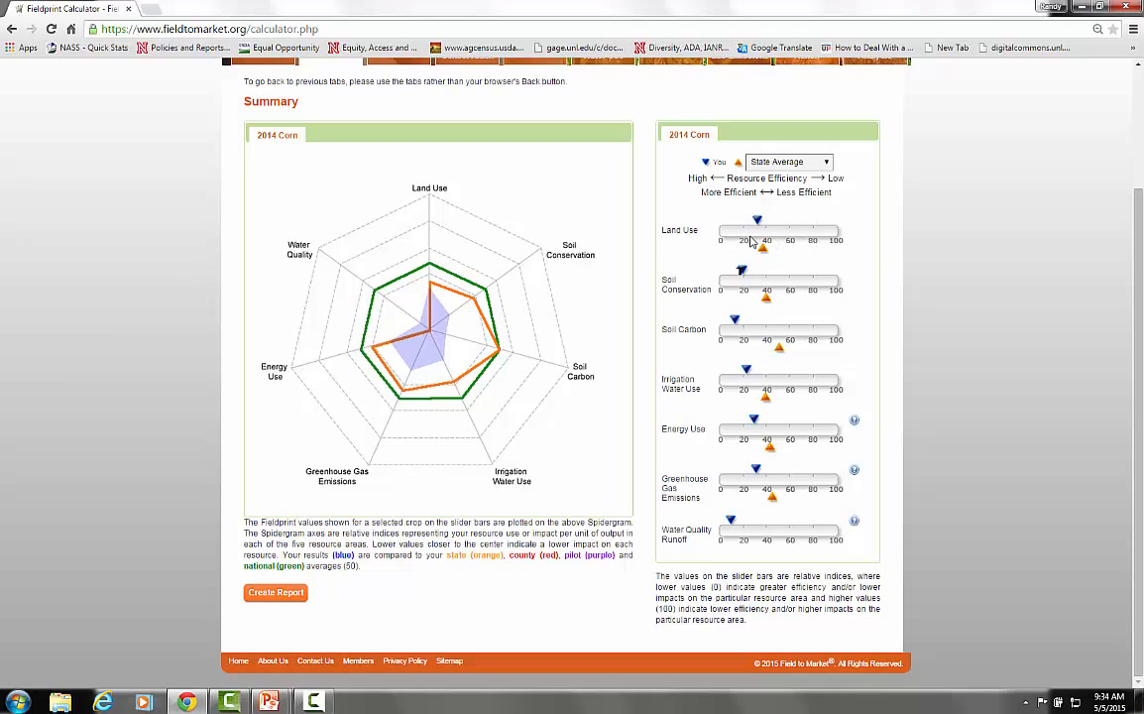
pyautogui.moveTo(753, 230)
# - View the detailed Land Use results for 2014 Corn and compare the field's Fieldprint value with the state value
pyautogui.moveTo(1139, 342); pyautogui.dragTo(1140, 221)
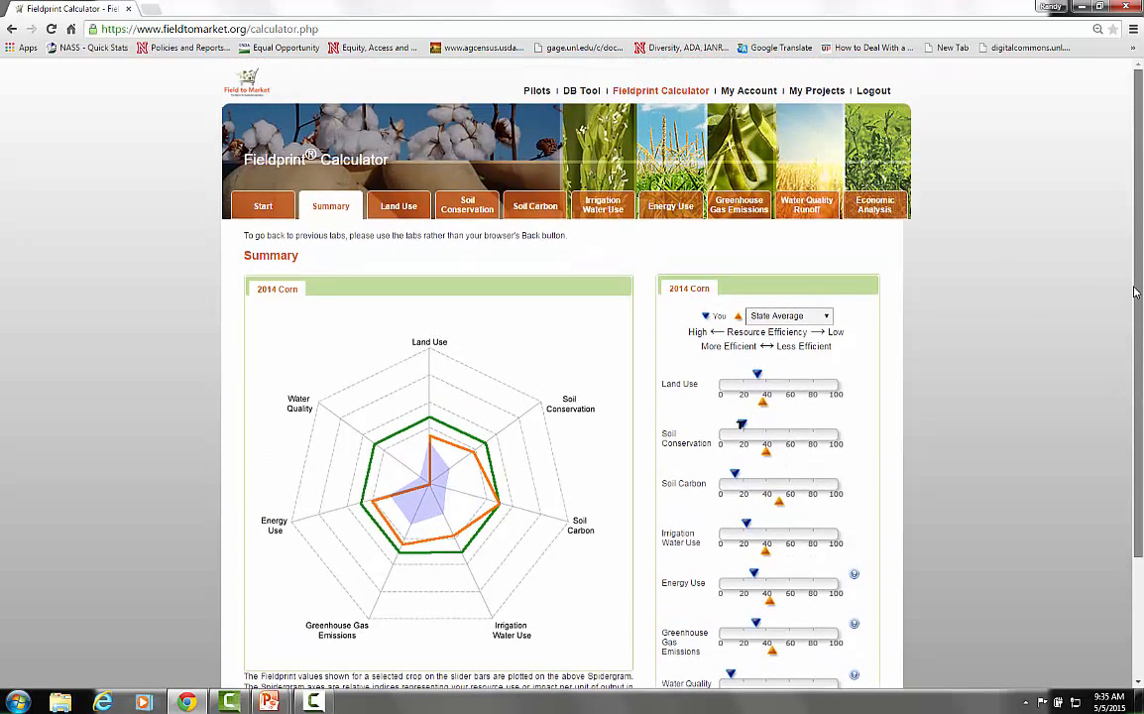
pyautogui.click(398, 208)
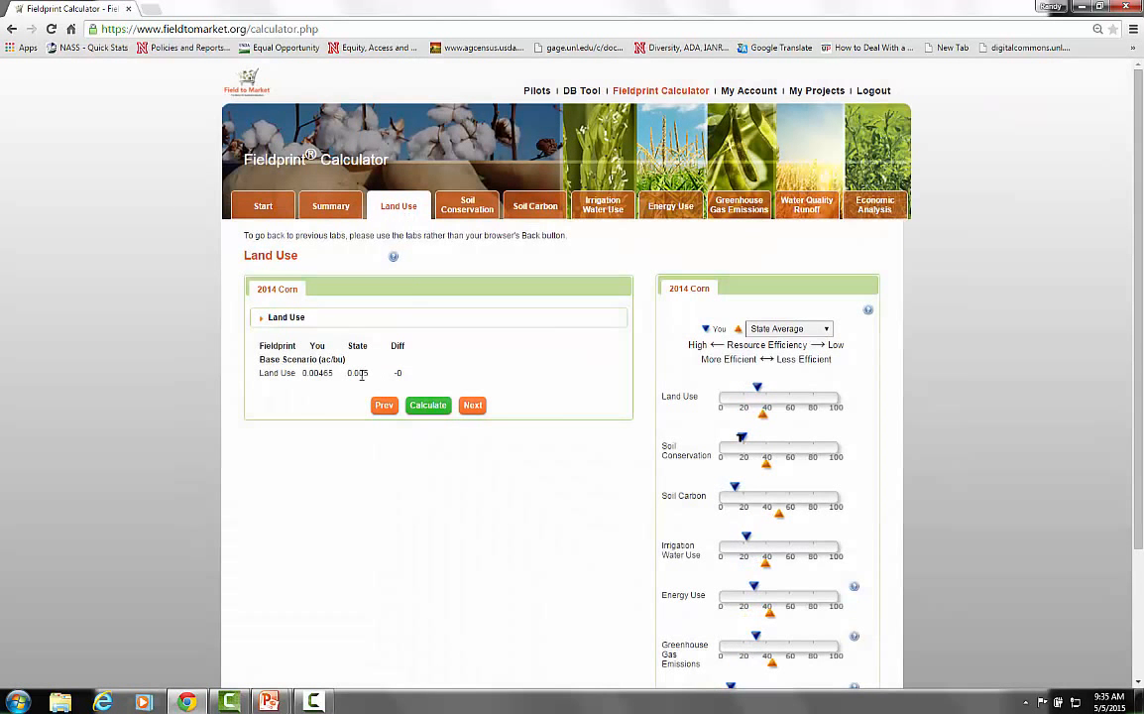
pyautogui.doubleClick(333, 378)
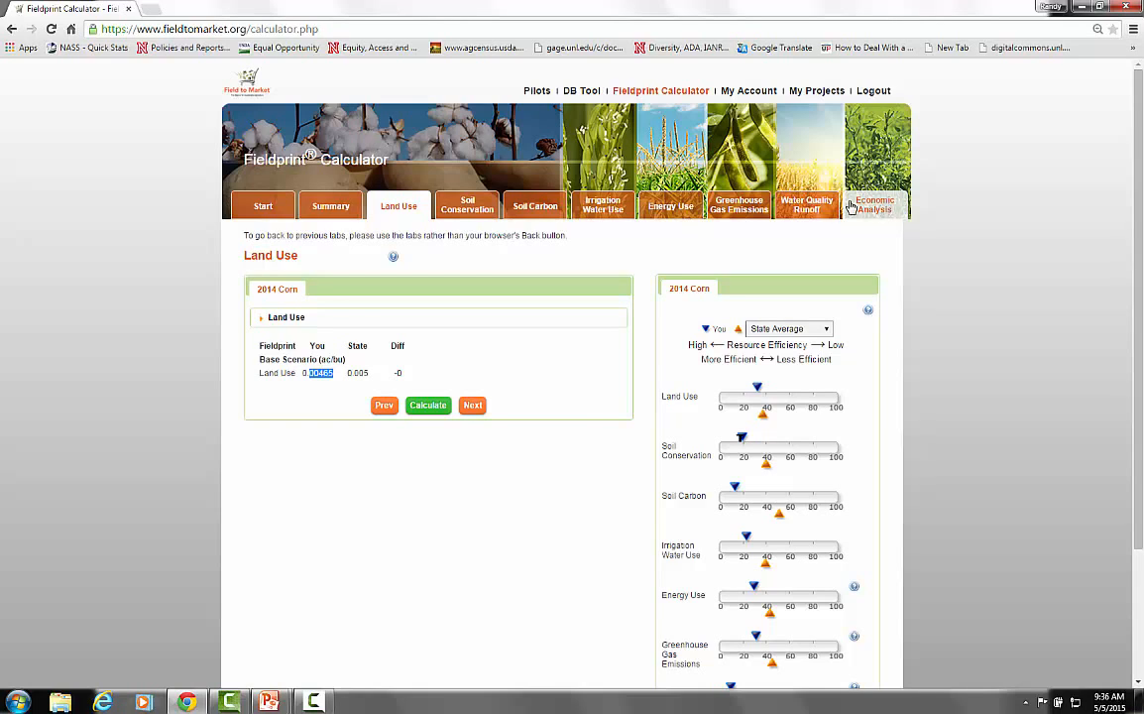
# - Return to the 2014 Corn summary and examine the Soil Conservation slider and the spidergram's Water Quality index values
pyautogui.click(330, 209)
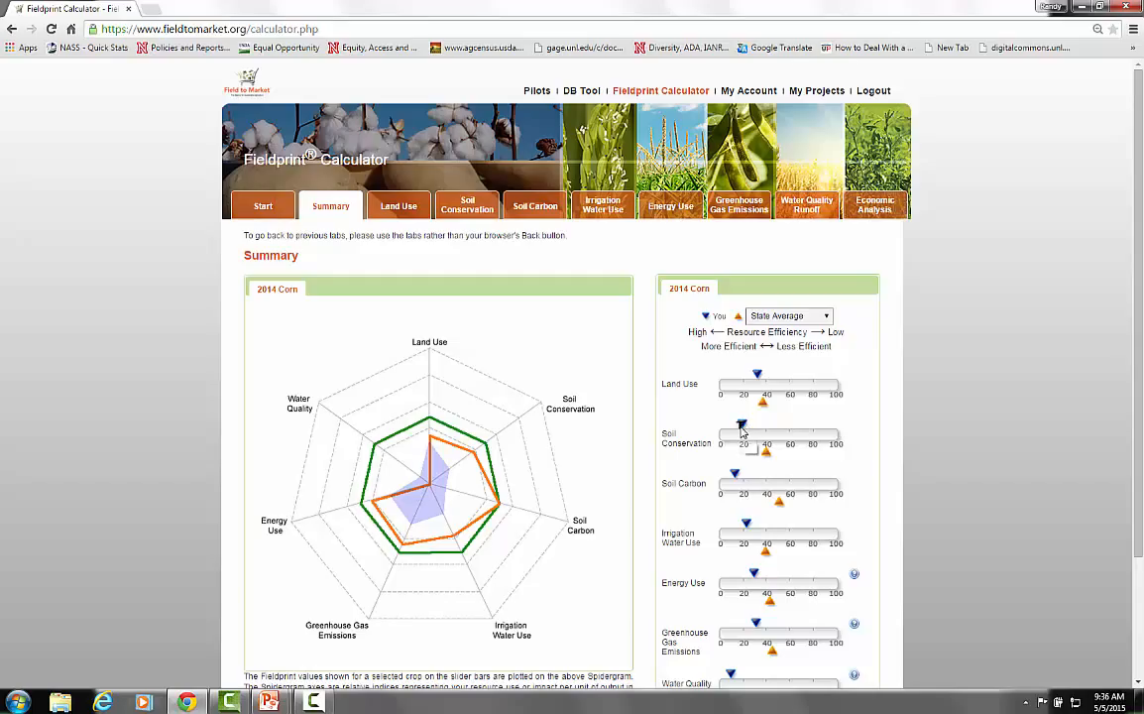
pyautogui.moveTo(743, 432)
pyautogui.moveTo(311, 409)
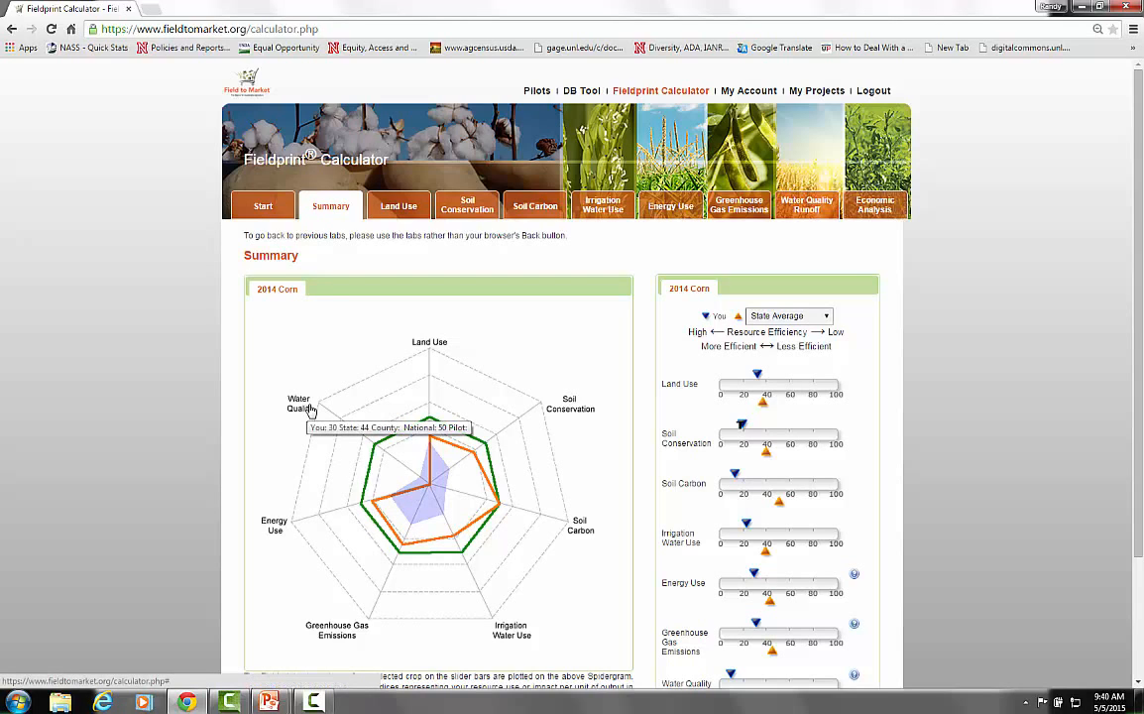